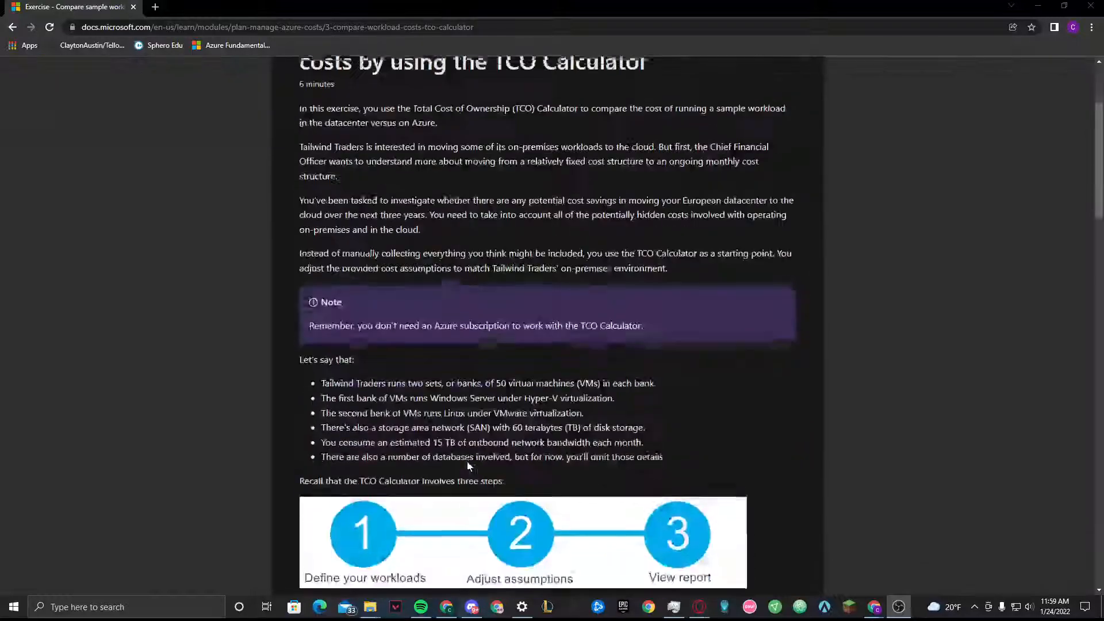
Open the TCO Calculator linked in the exercise's workload section and attach it as a tab beside the exercise page.
{"action": "scroll", "coordinate": [547, 325], "scroll_direction": "down", "scroll_amount": 1}
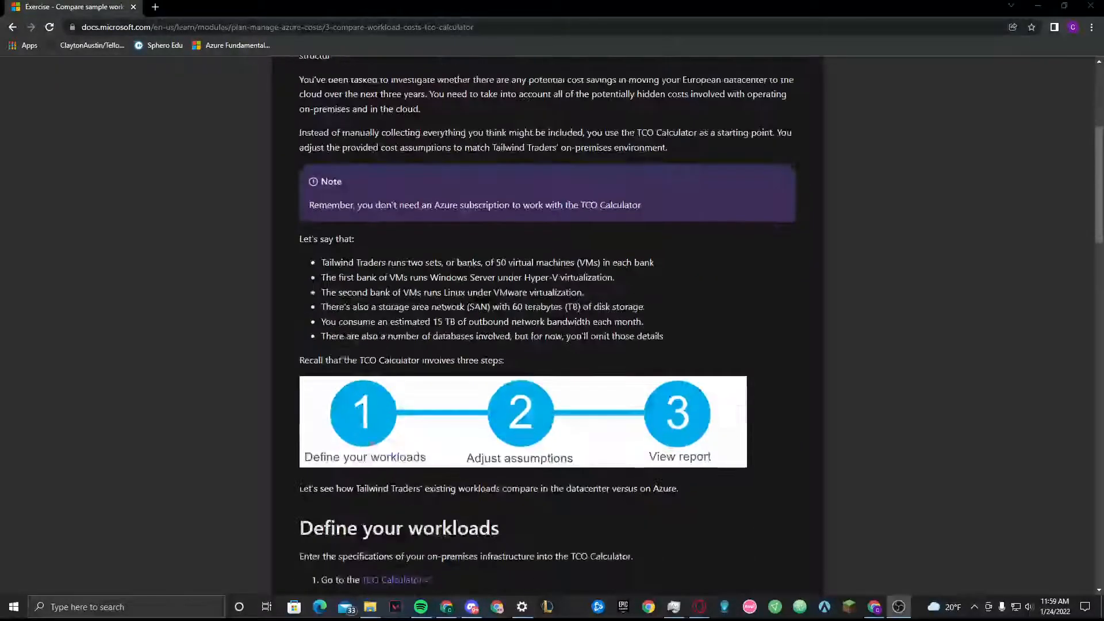
{"action": "scroll", "coordinate": [356, 365], "scroll_direction": "down", "scroll_amount": 3}
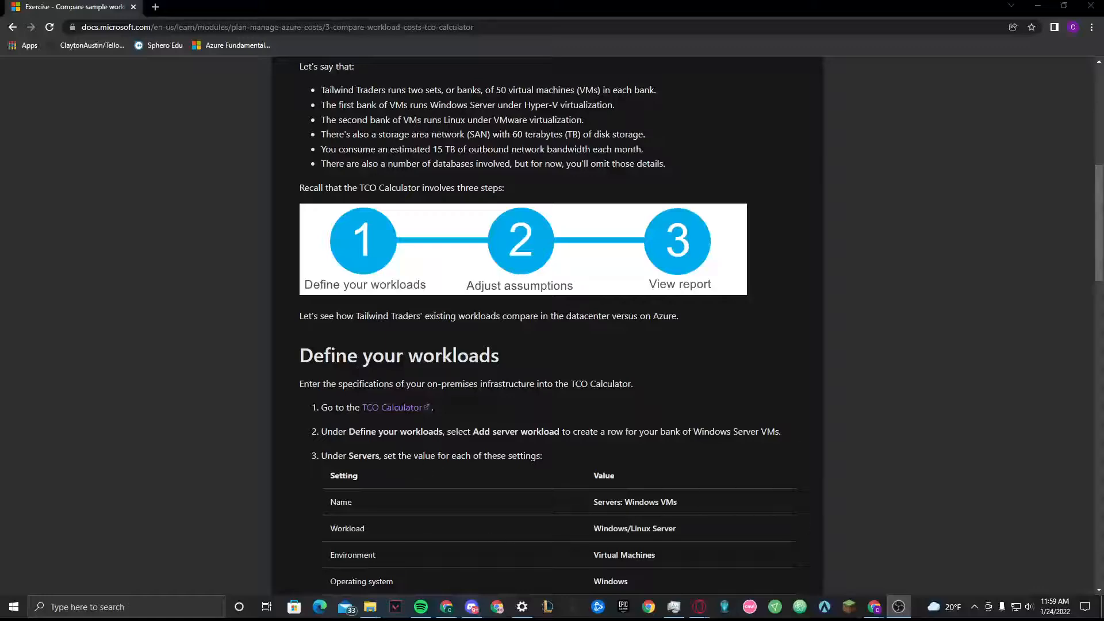
{"action": "left_click", "coordinate": [394, 408]}
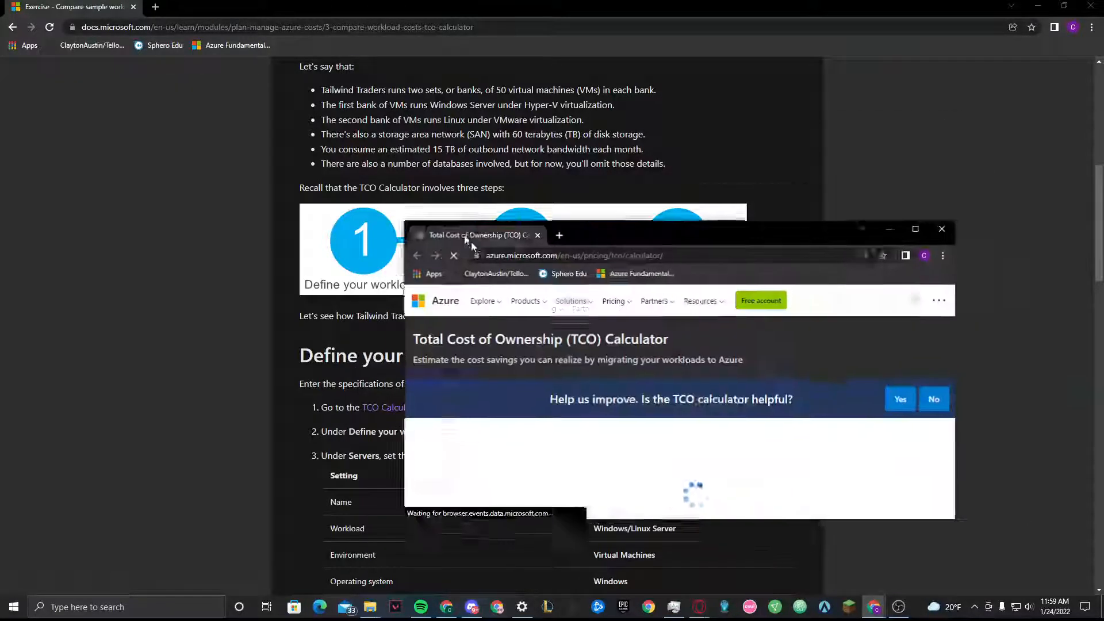
{"action": "left_click_drag", "start_coordinate": [466, 239], "coordinate": [207, 7]}
Review the exercise's server instructions and add a server workload row in the TCO Calculator.
{"action": "left_click", "coordinate": [72, 6]}
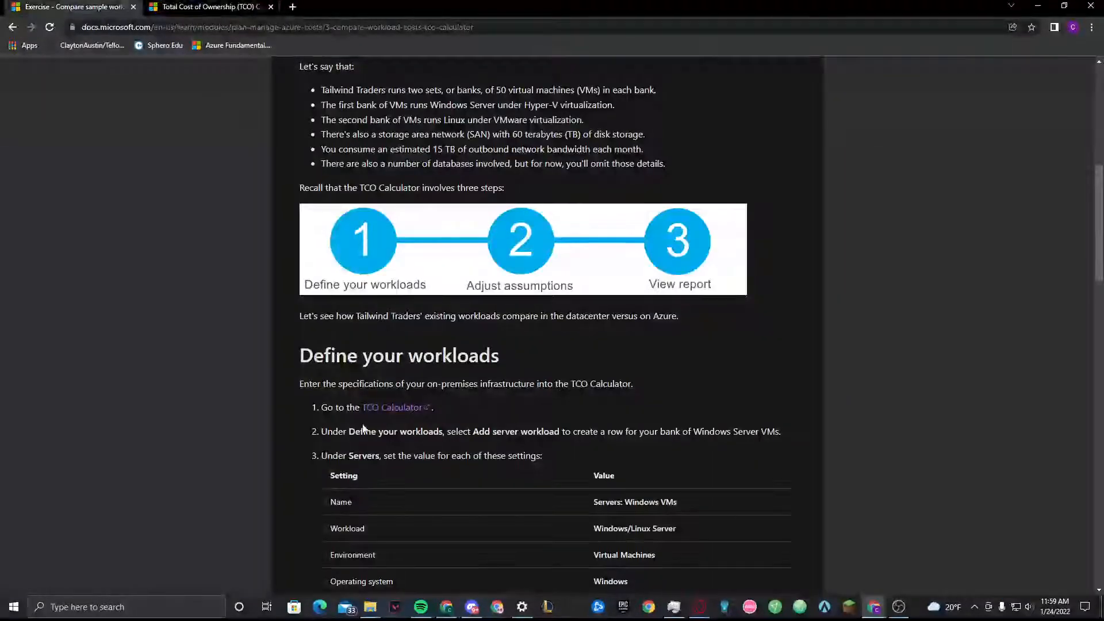
{"action": "scroll", "coordinate": [357, 468], "scroll_direction": "down", "scroll_amount": 1}
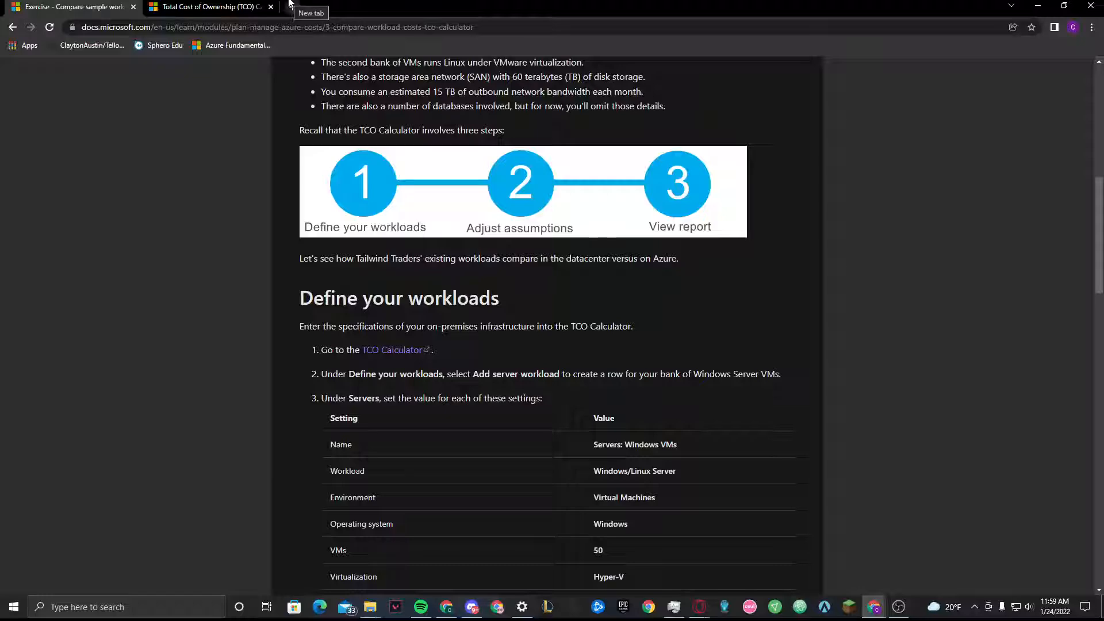
{"action": "left_click", "coordinate": [218, 7]}
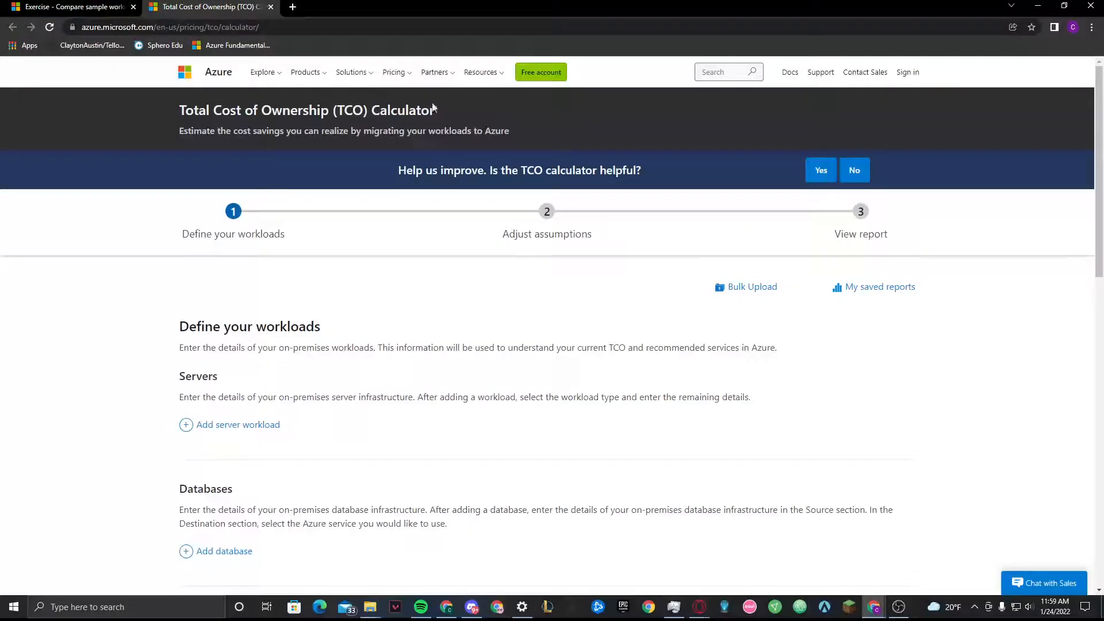
{"action": "left_click", "coordinate": [240, 424]}
{"action": "scroll", "coordinate": [239, 428], "scroll_direction": "down", "scroll_amount": 3}
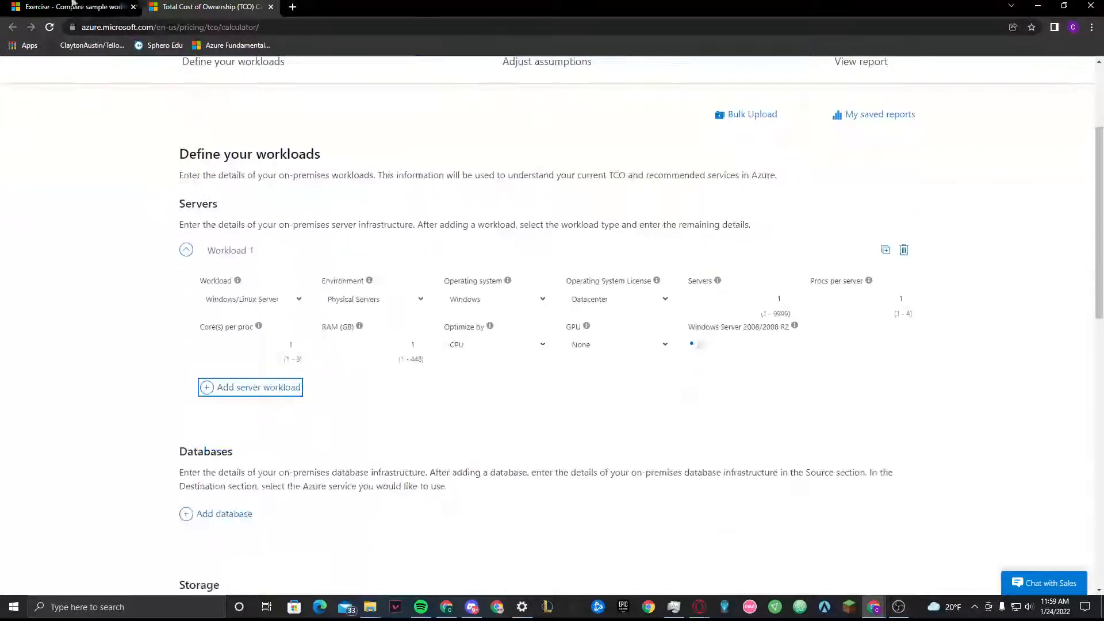
Separate the exercise page and the TCO Calculator into their own windows and bring the exercise window forward for reference.
{"action": "left_click", "coordinate": [73, 4]}
{"action": "left_click_drag", "start_coordinate": [212, 7], "coordinate": [1103, 173]}
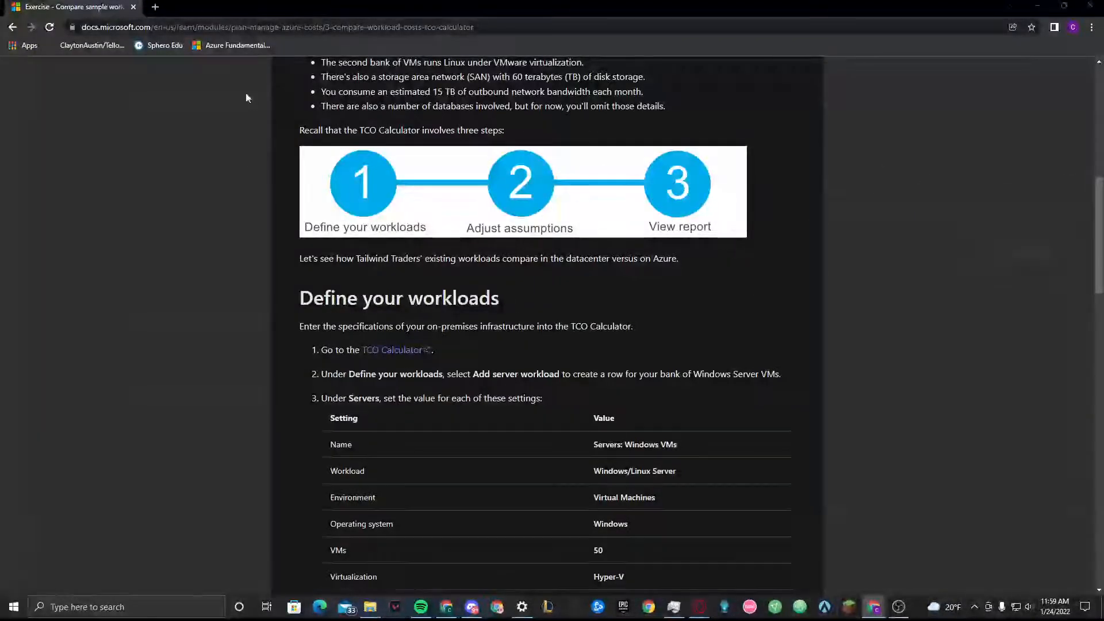
{"action": "left_click_drag", "start_coordinate": [101, 10], "coordinate": [1103, 164]}
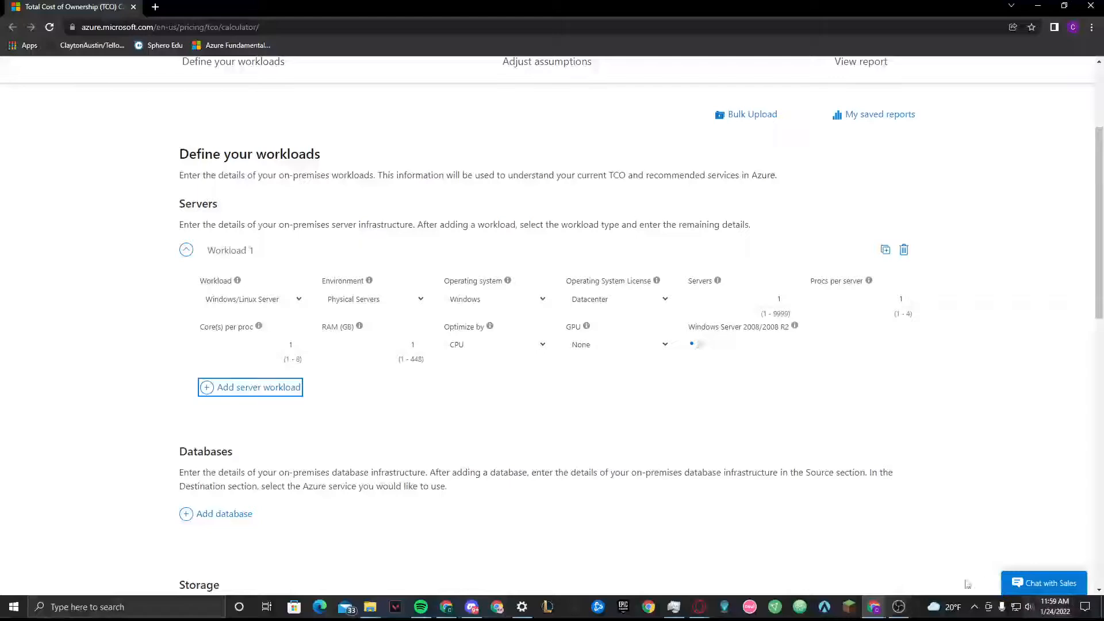
{"action": "left_click", "coordinate": [873, 606]}
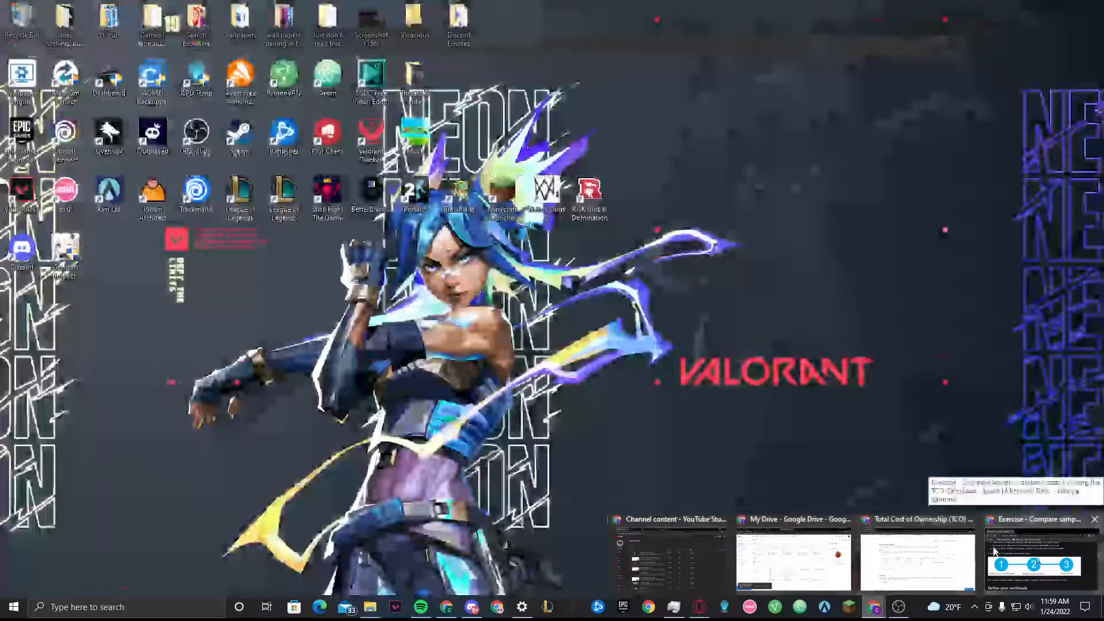
{"action": "left_click", "coordinate": [1035, 558]}
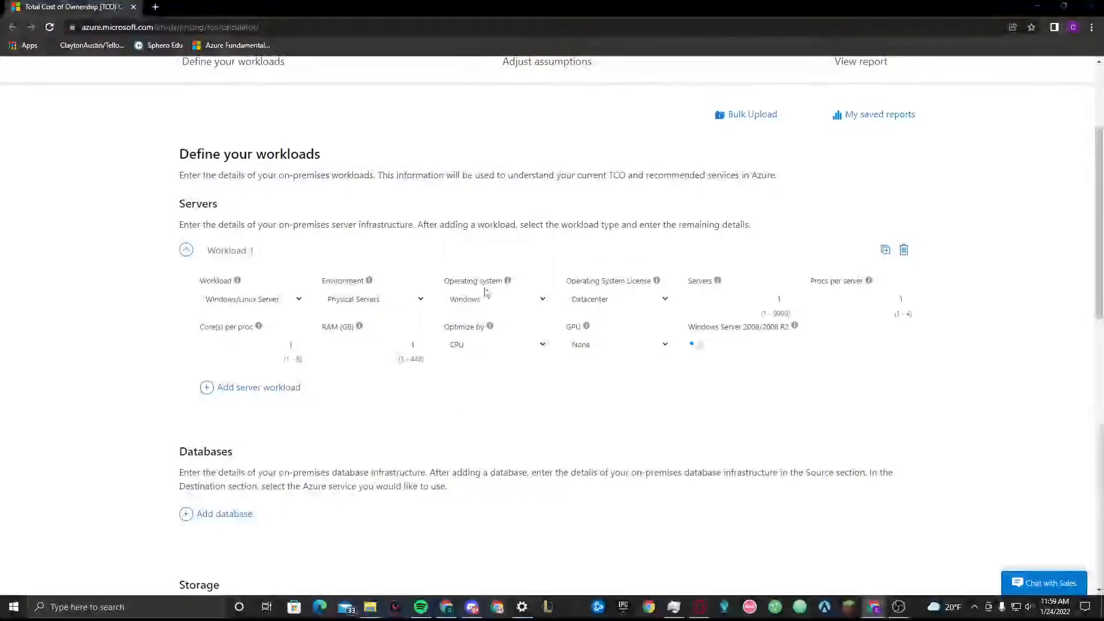
{"action": "mouse_move", "coordinate": [874, 608]}
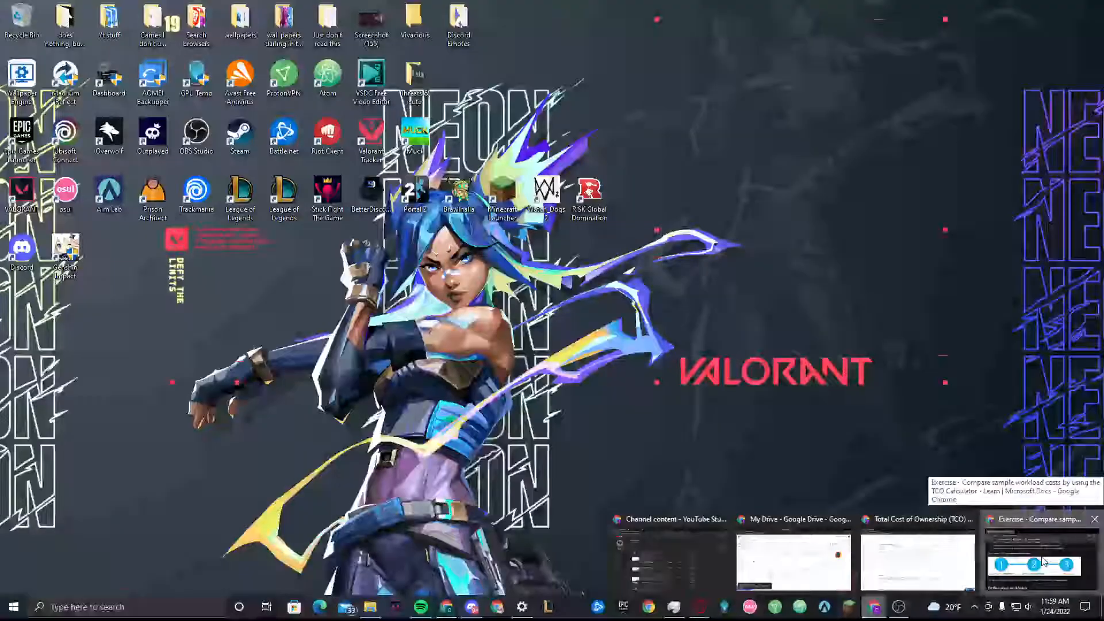
{"action": "left_click", "coordinate": [1043, 558]}
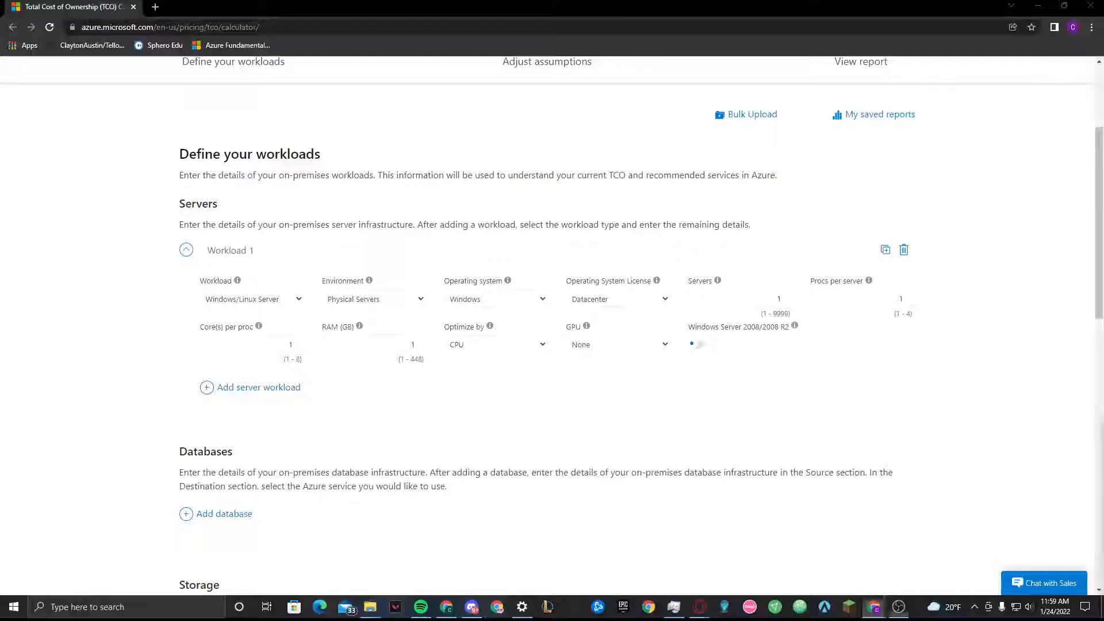
Name the first server workload "Servers: Windows VMs".
{"action": "scroll", "coordinate": [552, 322], "scroll_direction": "up", "scroll_amount": 3}
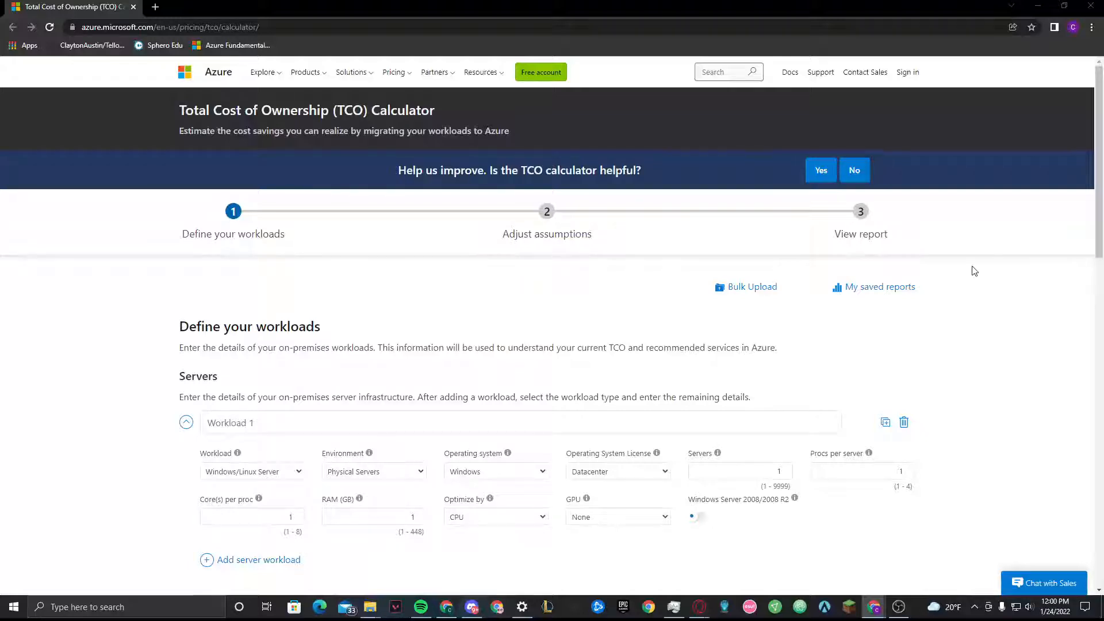
{"action": "left_click", "coordinate": [267, 424]}
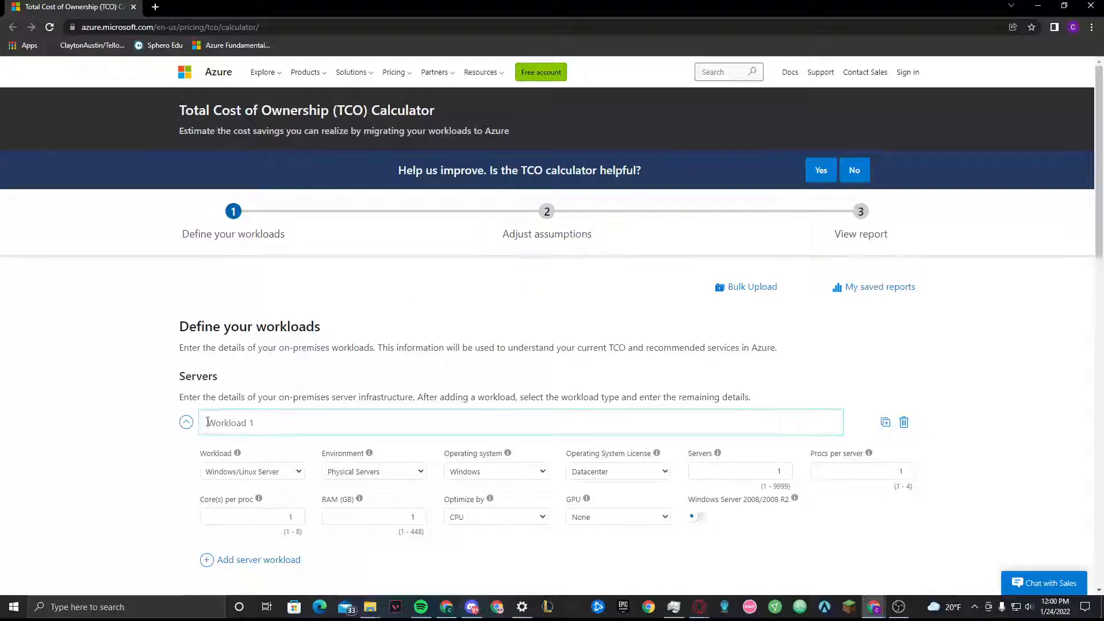
{"action": "type", "text": "Servers: Windows VMs"}
{"action": "left_click", "coordinate": [127, 447]}
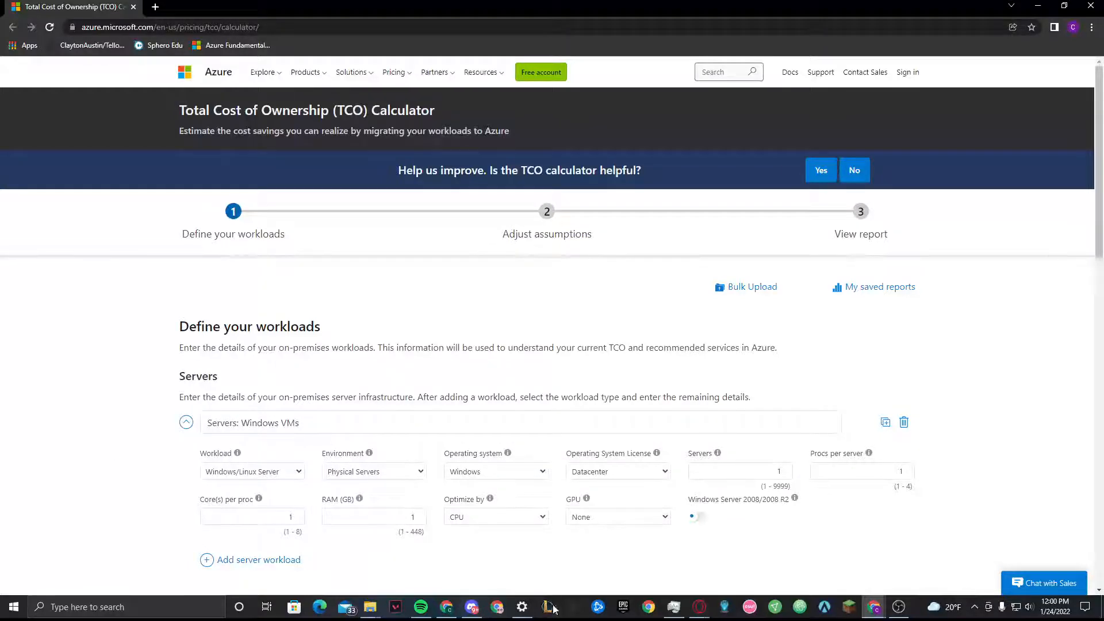
Set the Windows workload's environment to Virtual Machines, keeping Windows as operating system and Datacenter as its license.
{"action": "left_click", "coordinate": [364, 473]}
{"action": "left_click", "coordinate": [356, 497]}
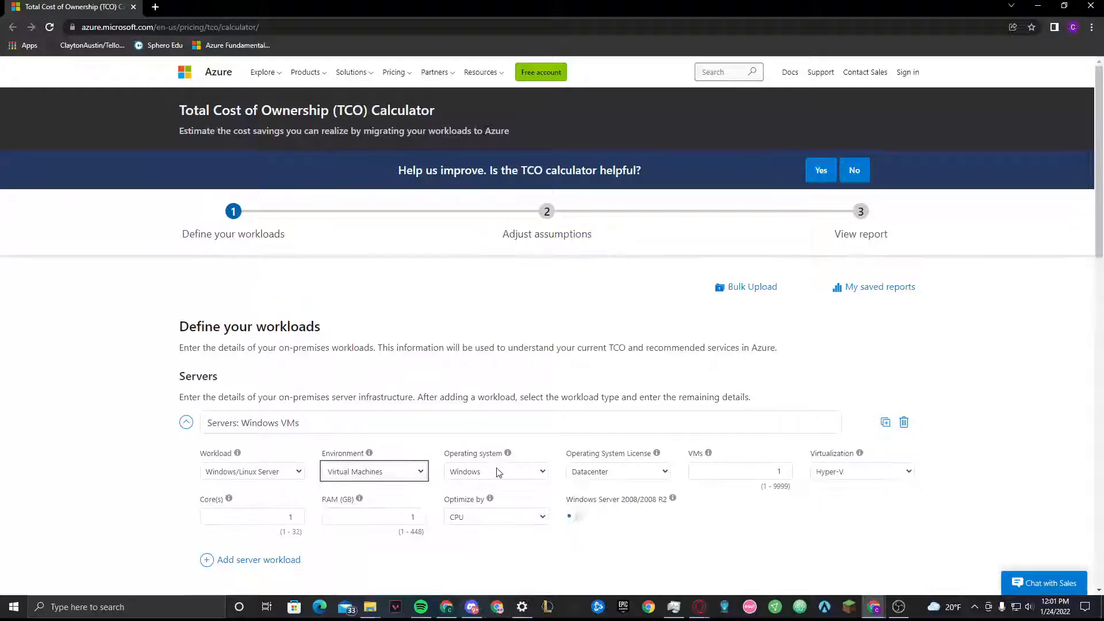
{"action": "left_click", "coordinate": [497, 473]}
{"action": "left_click", "coordinate": [502, 487]}
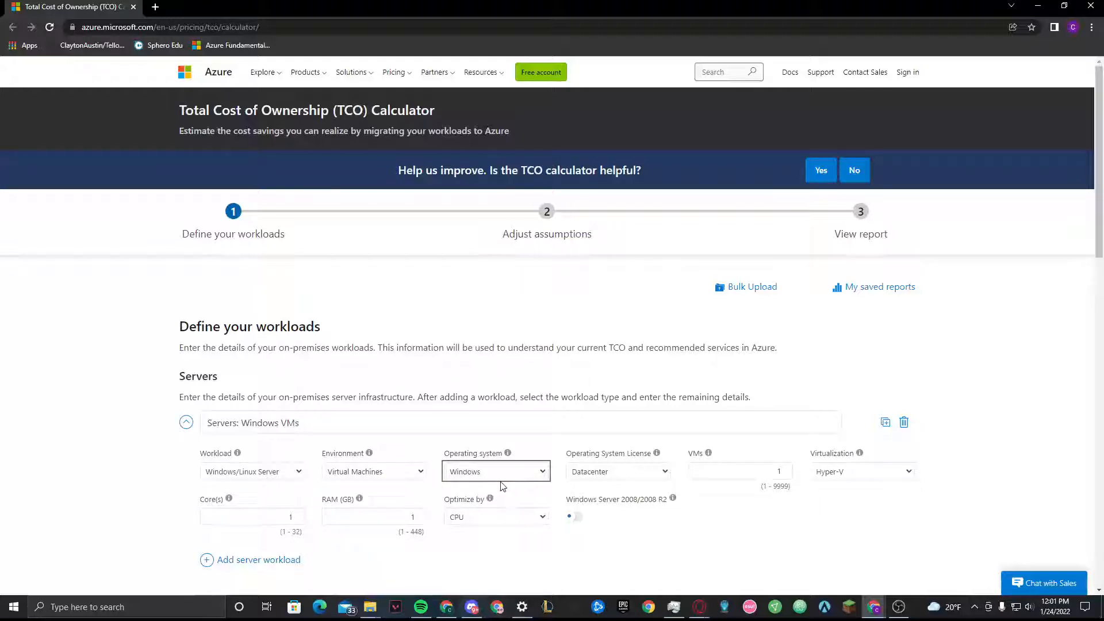
{"action": "left_click", "coordinate": [607, 475]}
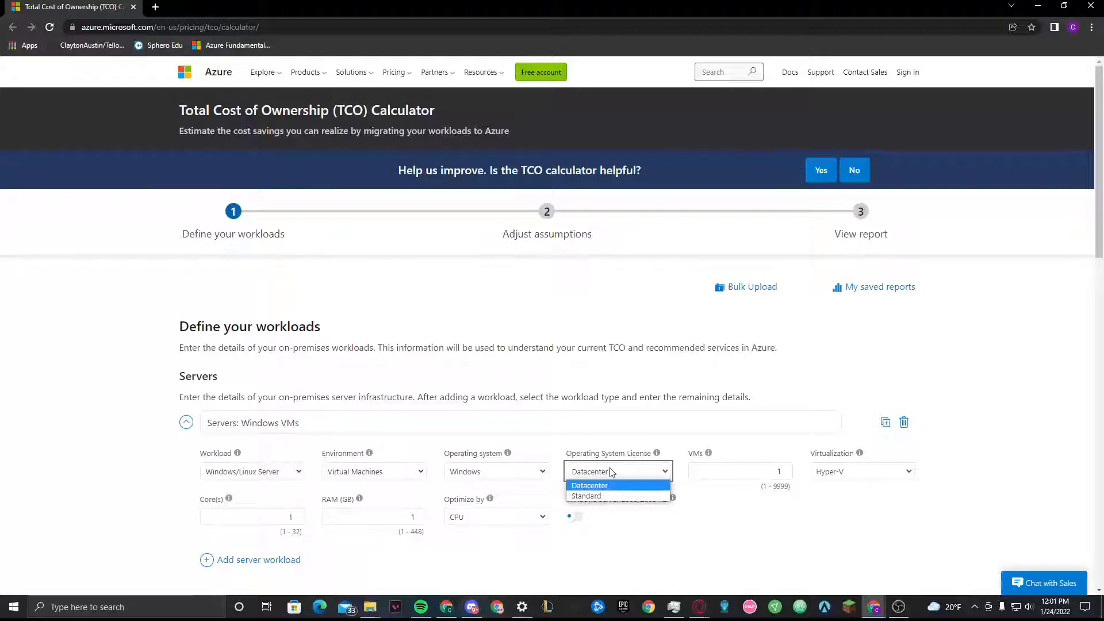
{"action": "left_click", "coordinate": [734, 475]}
{"action": "left_click", "coordinate": [647, 474]}
{"action": "left_click", "coordinate": [805, 456]}
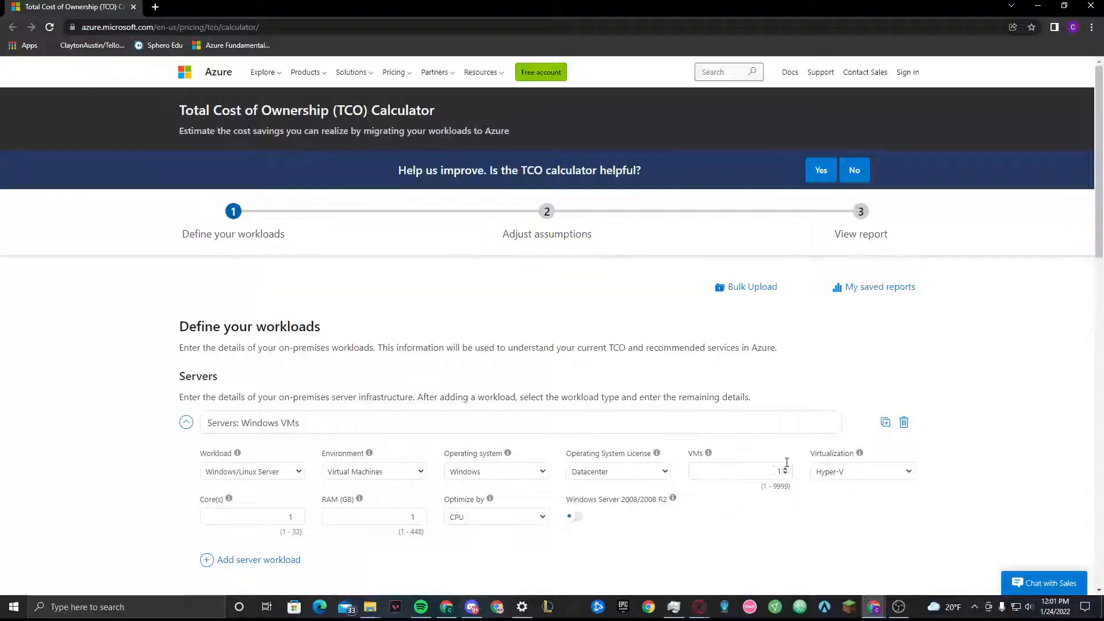
Set the number of VMs in the Windows workload to 50.
{"action": "left_click", "coordinate": [781, 472]}
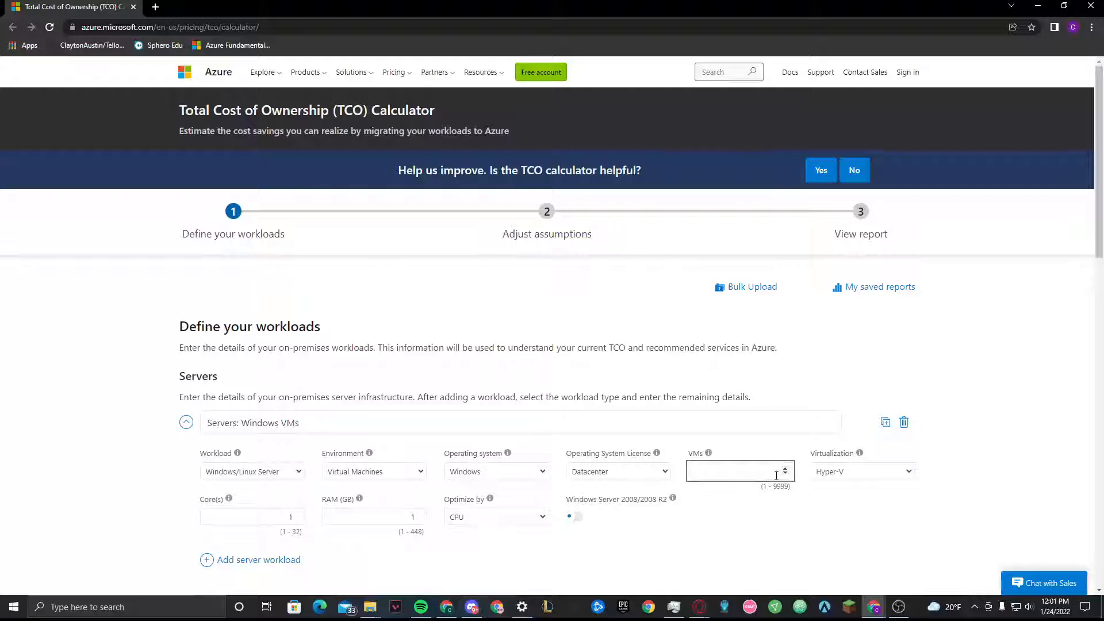
{"action": "type", "text": "50"}
{"action": "left_click", "coordinate": [843, 494]}
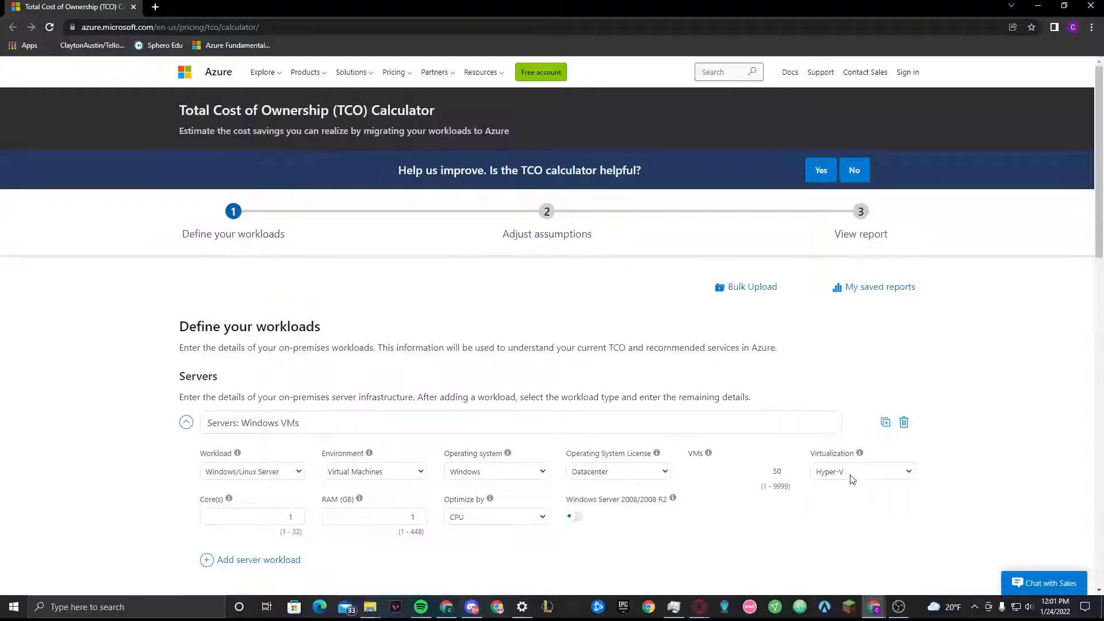
{"action": "left_click", "coordinate": [255, 516]}
{"action": "type", "text": "32"}
{"action": "left_click", "coordinate": [363, 522]}
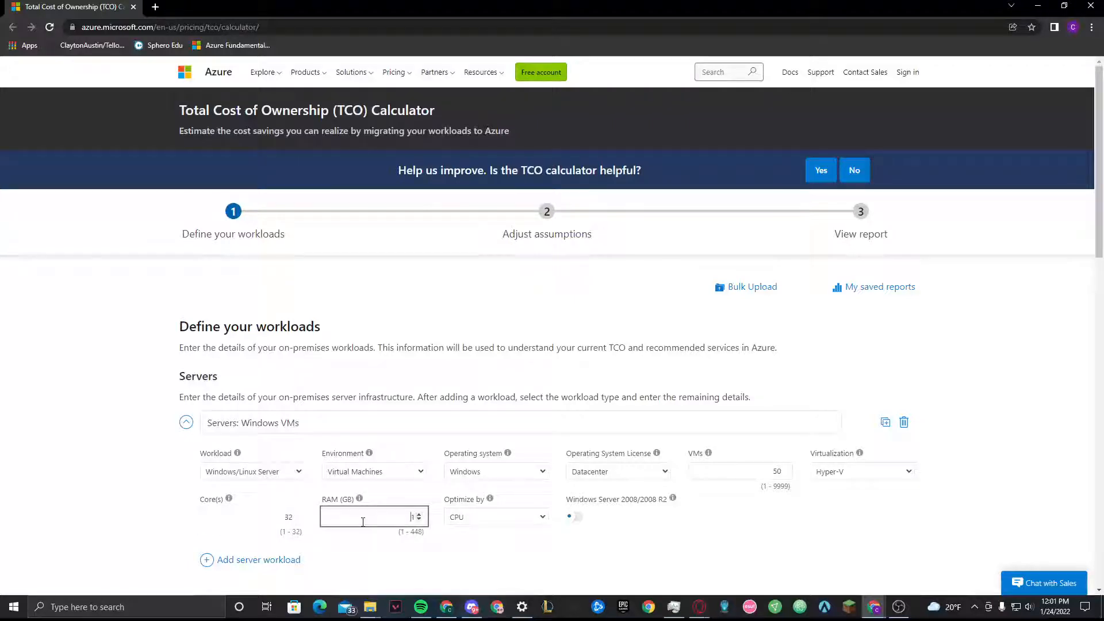
Give the Windows workload 8 cores and 16 GB of RAM, optimized by CPU.
{"action": "double_click", "coordinate": [289, 517]}
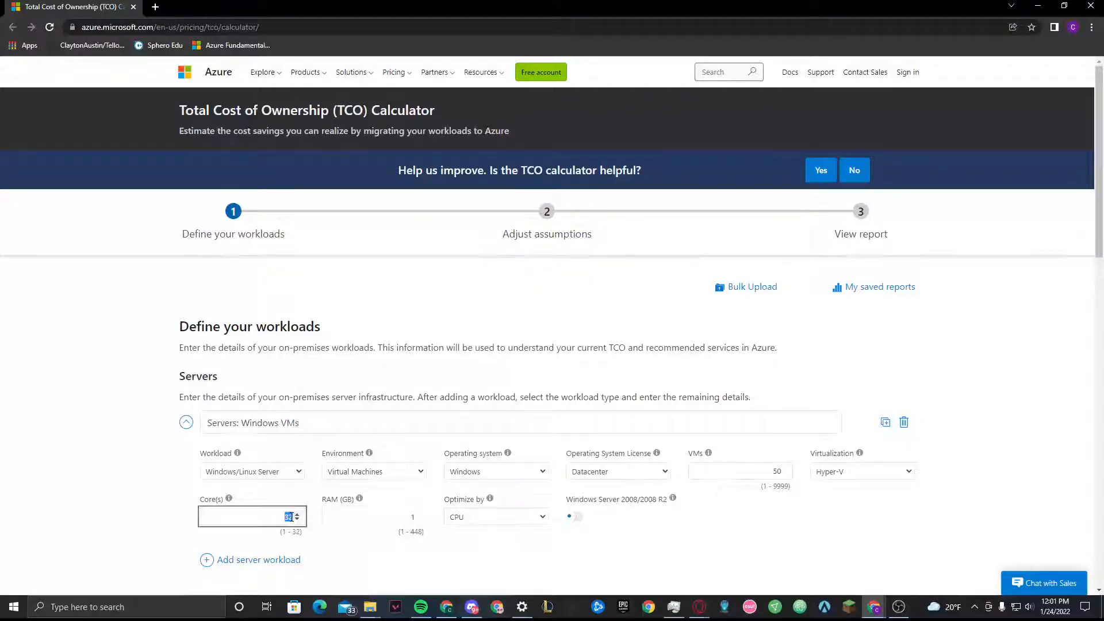
{"action": "type", "text": "8"}
{"action": "left_click", "coordinate": [343, 512]}
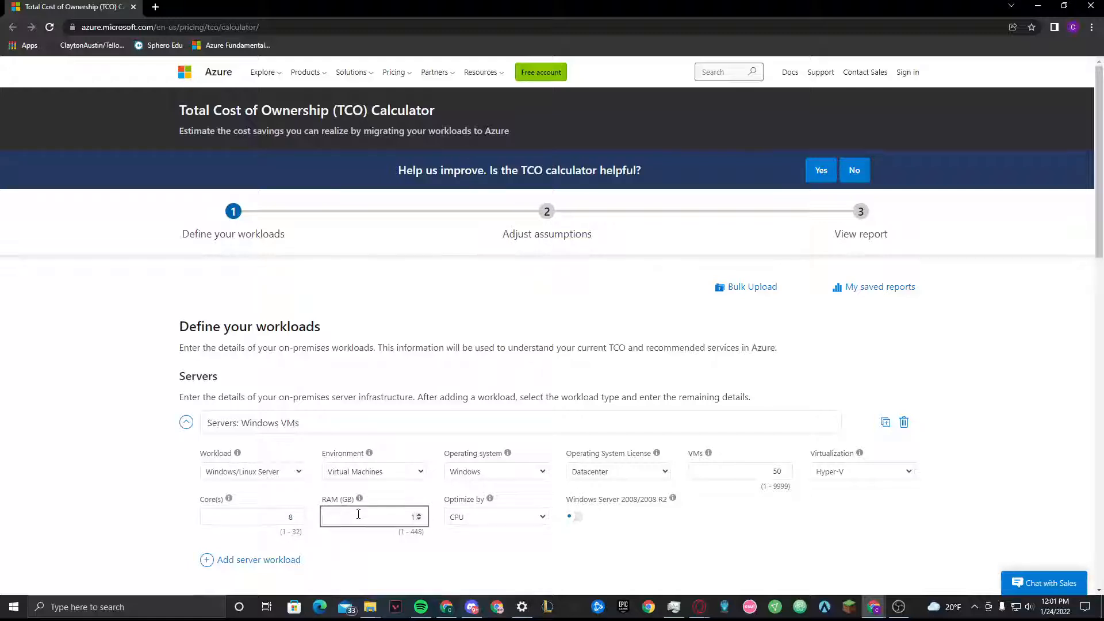
{"action": "type", "text": "1"}
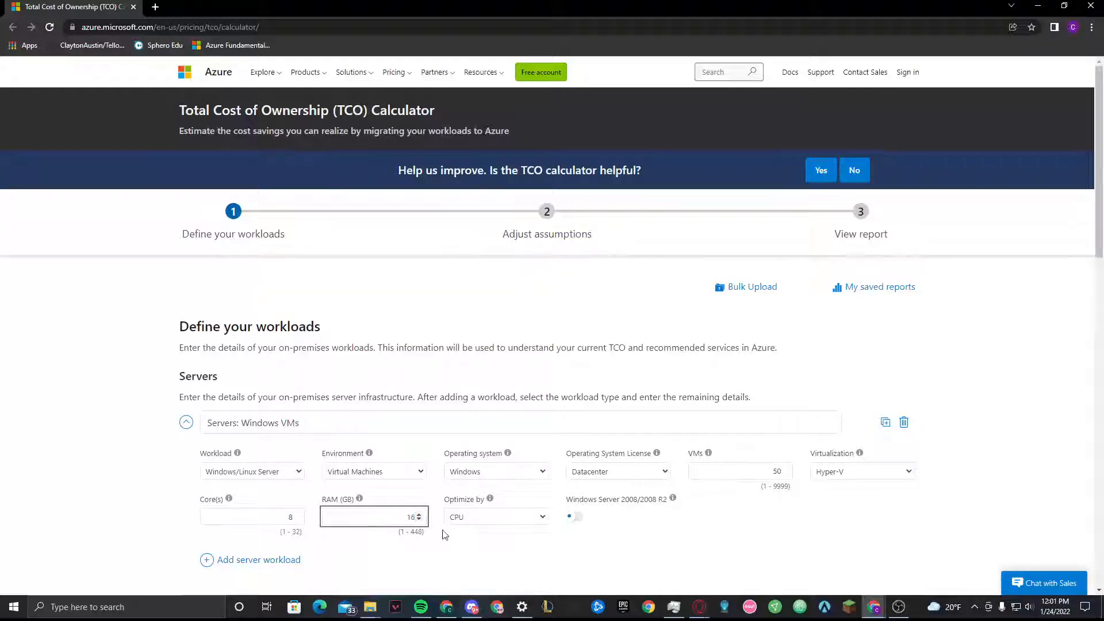
{"action": "left_click", "coordinate": [487, 537]}
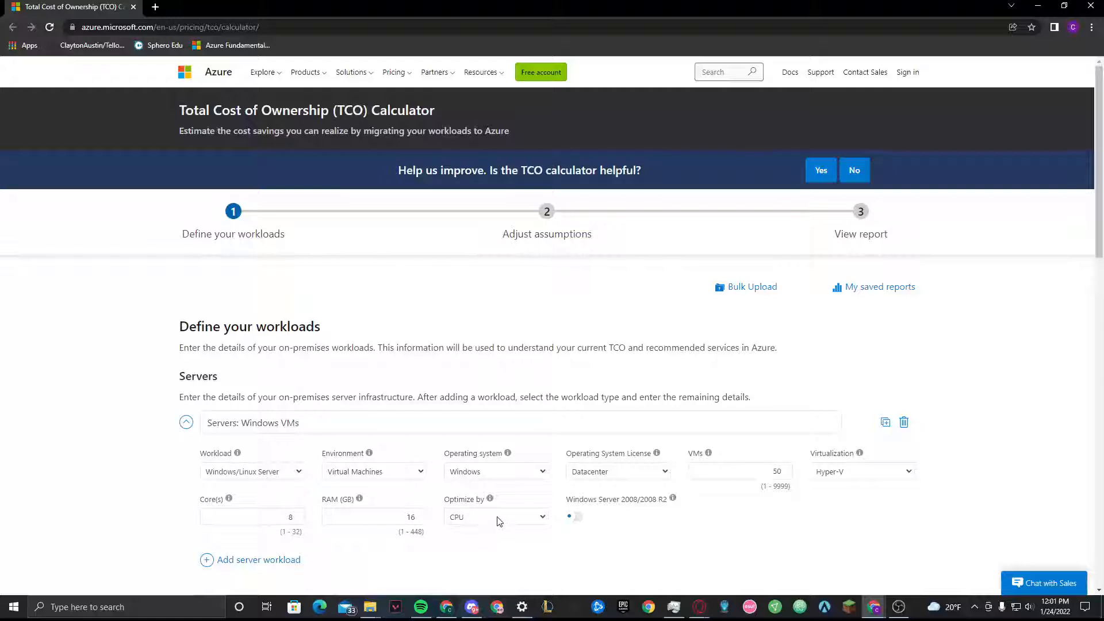
{"action": "left_click", "coordinate": [499, 520]}
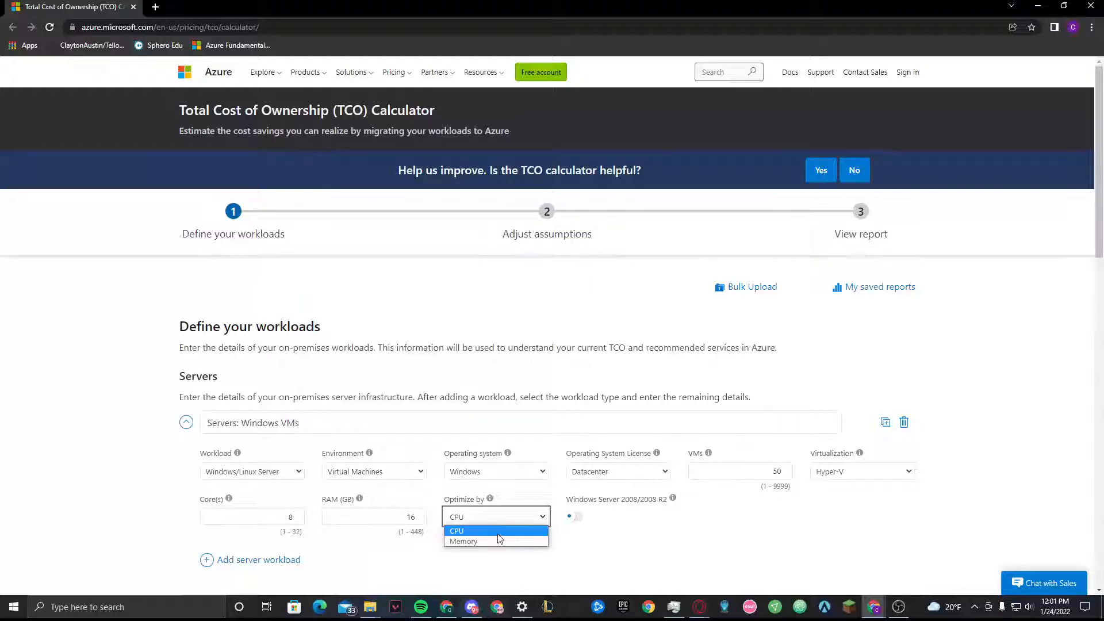
{"action": "left_click", "coordinate": [499, 533]}
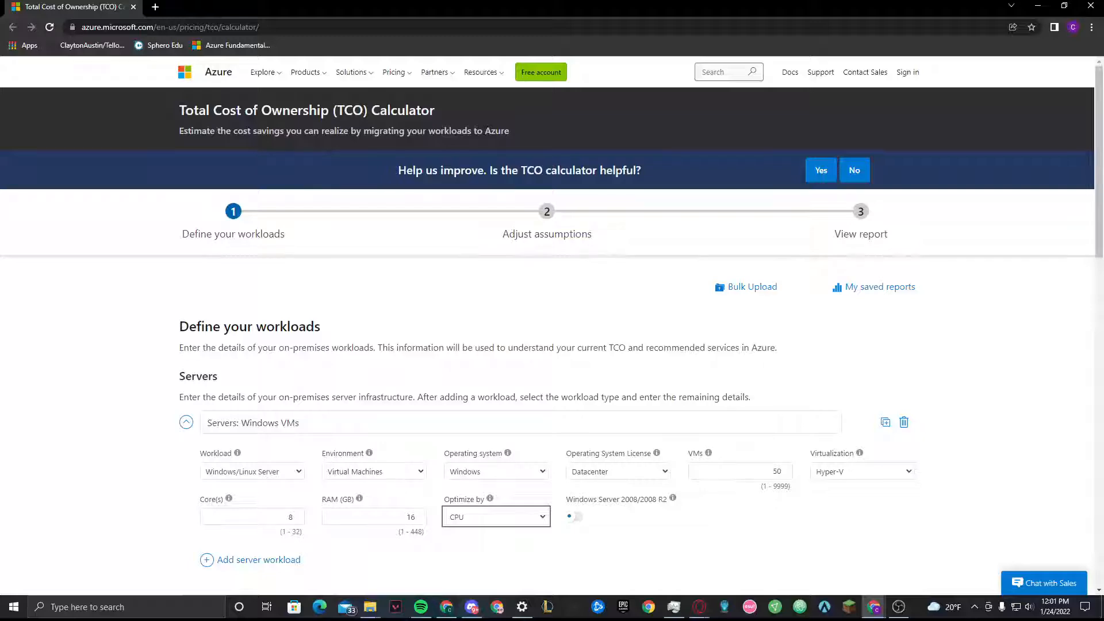
Add a second server workload and name it "Servers: Linux VMs".
{"action": "scroll", "coordinate": [532, 537], "scroll_direction": "down", "scroll_amount": 3}
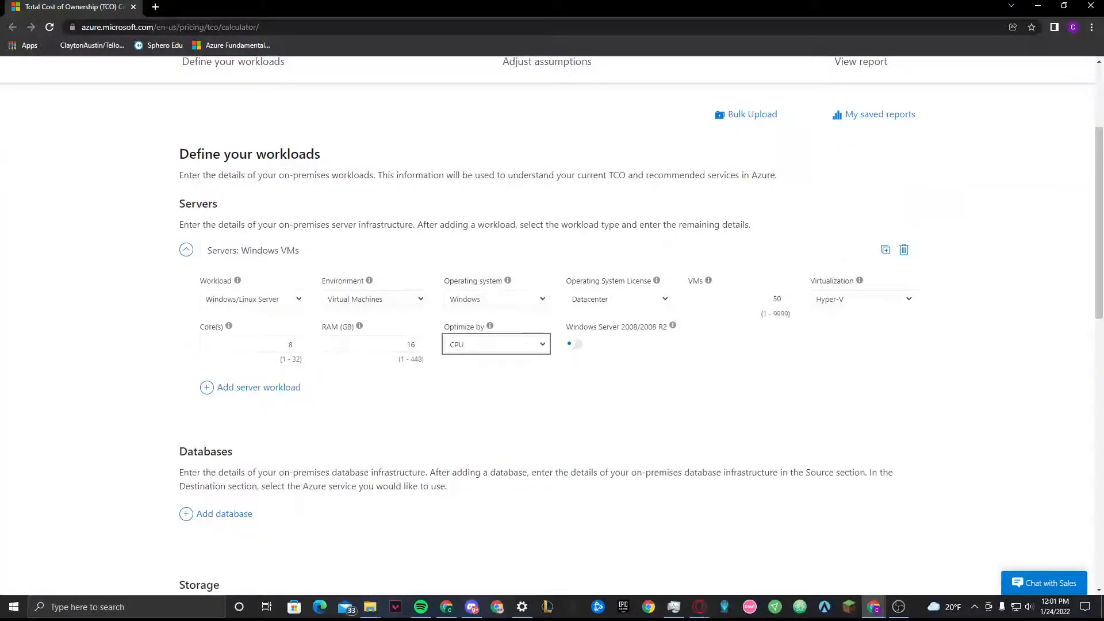
{"action": "scroll", "coordinate": [361, 377], "scroll_direction": "down", "scroll_amount": 1}
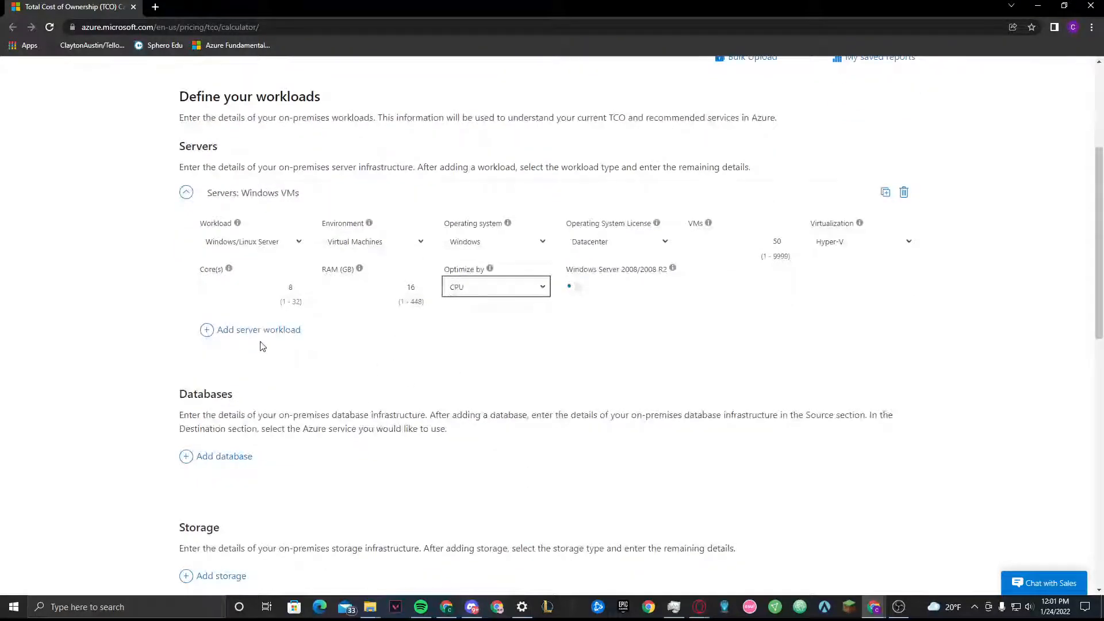
{"action": "left_click", "coordinate": [260, 340]}
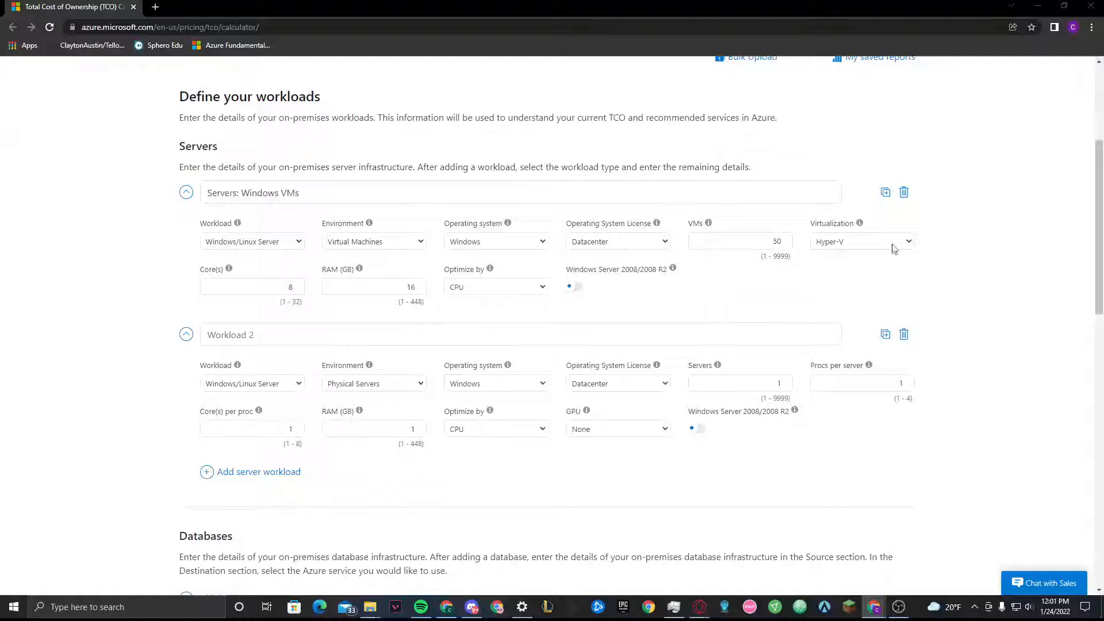
{"action": "left_click", "coordinate": [318, 339]}
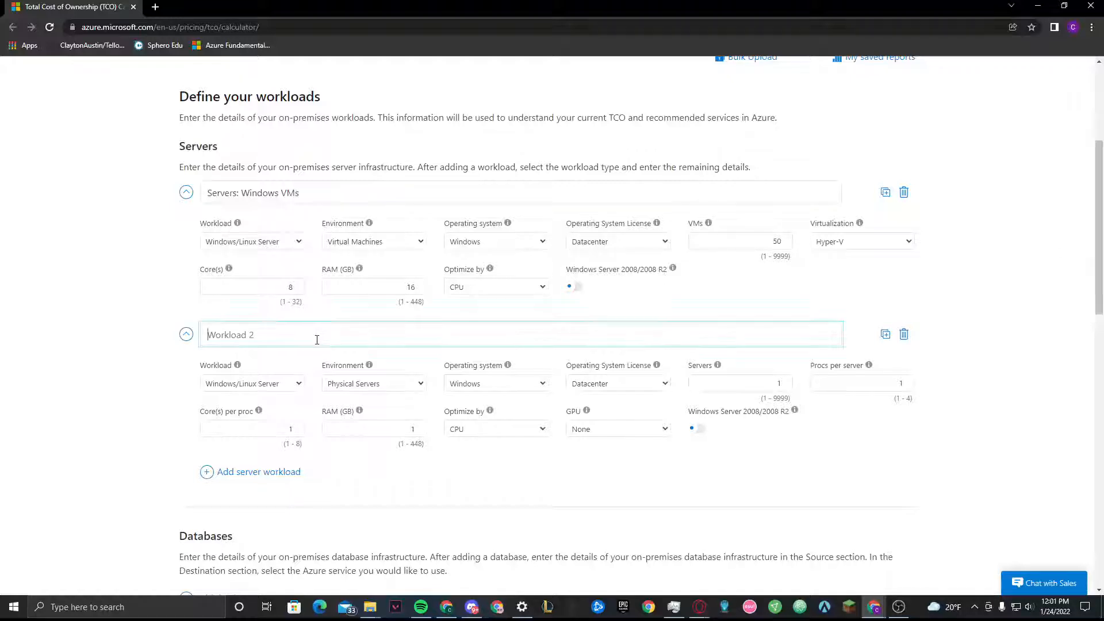
{"action": "type", "text": "Servers: Linux VMs"}
Set the Linux workload's environment to Virtual Machines and its operating system to Linux, keeping Windows/Linux Server as workload type.
{"action": "left_click", "coordinate": [282, 384]}
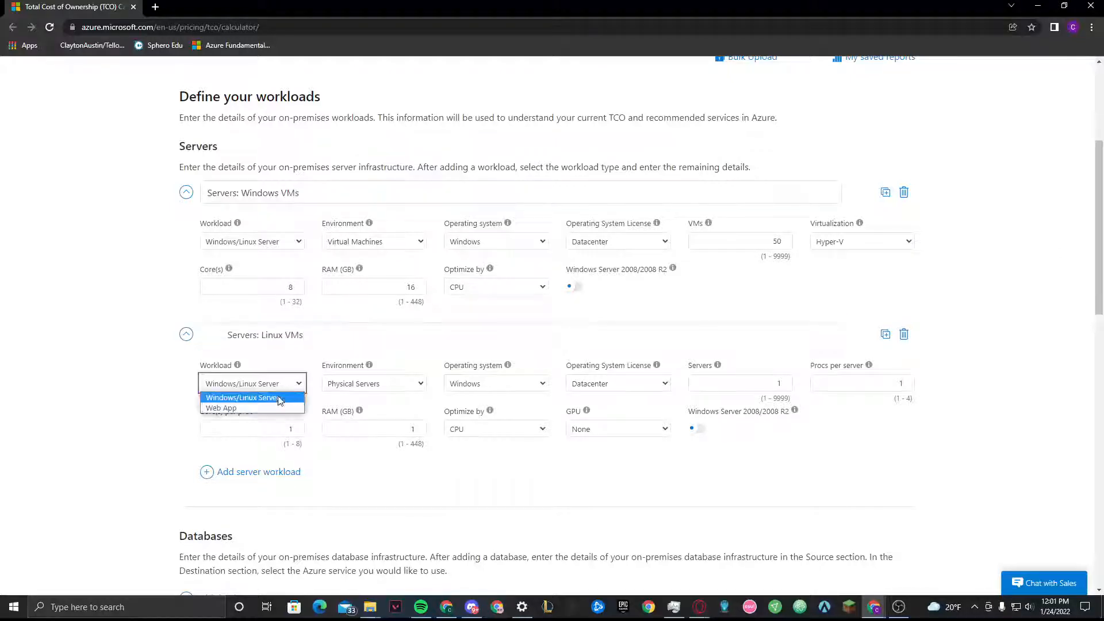
{"action": "left_click", "coordinate": [359, 384]}
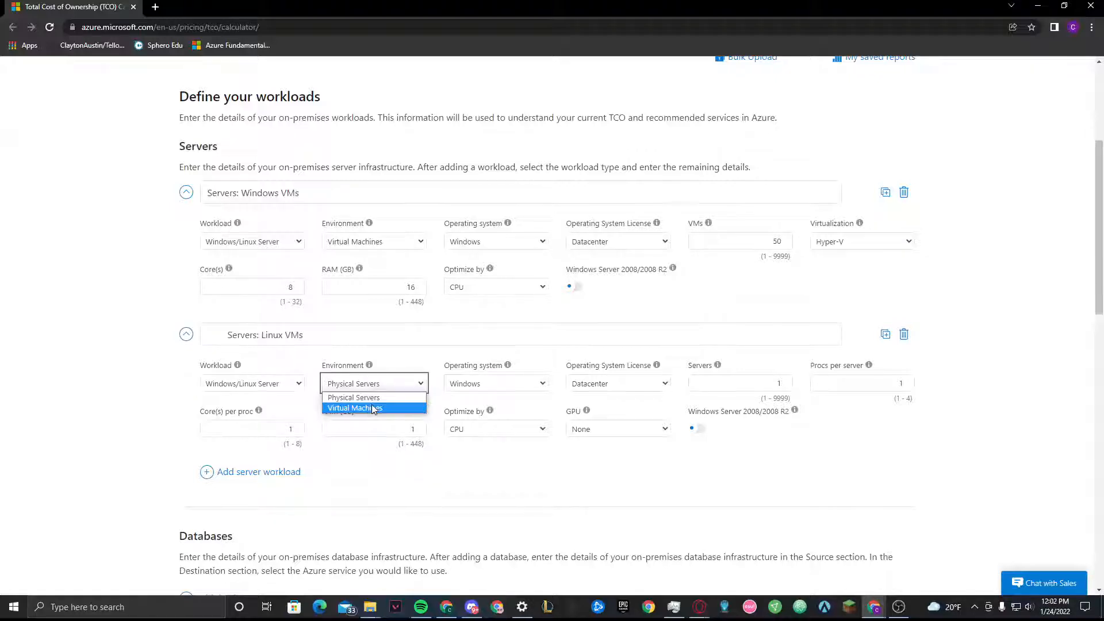
{"action": "left_click", "coordinate": [355, 407]}
{"action": "left_click", "coordinate": [489, 386]}
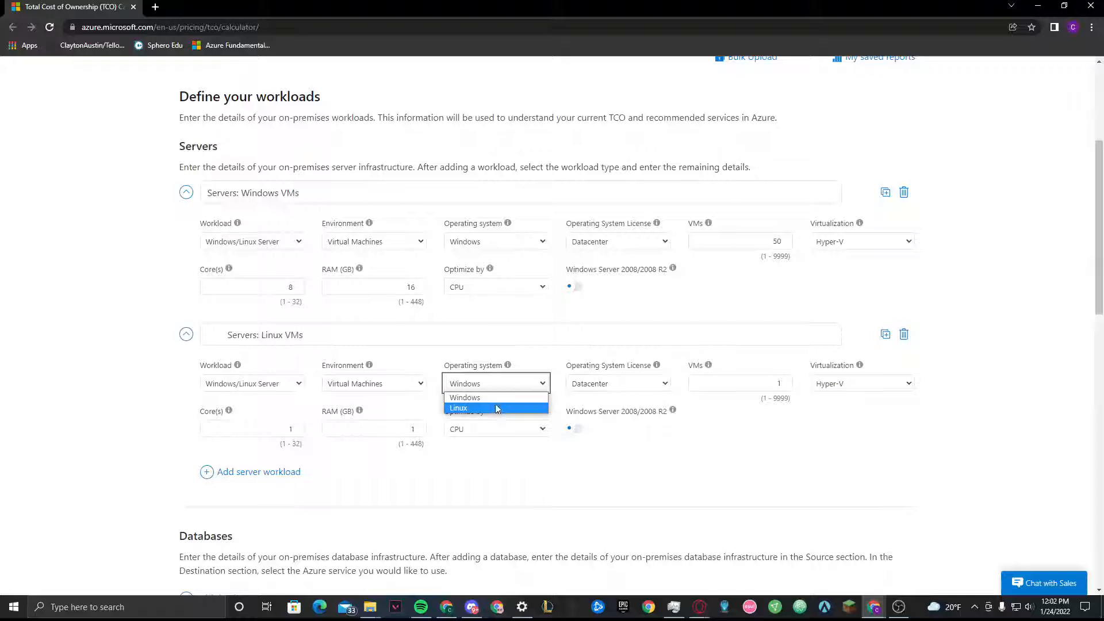
{"action": "left_click", "coordinate": [497, 408]}
Set the Linux workload to 50 VMs with VMware virtualization.
{"action": "left_click", "coordinate": [647, 381]}
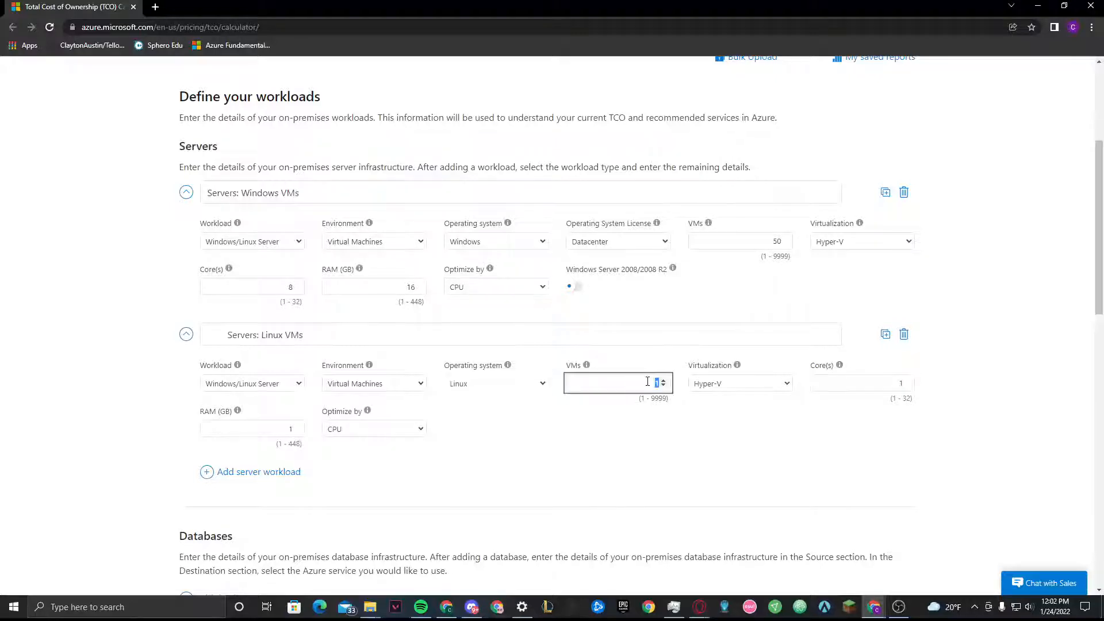
{"action": "type", "text": "50"}
{"action": "left_click", "coordinate": [727, 384]}
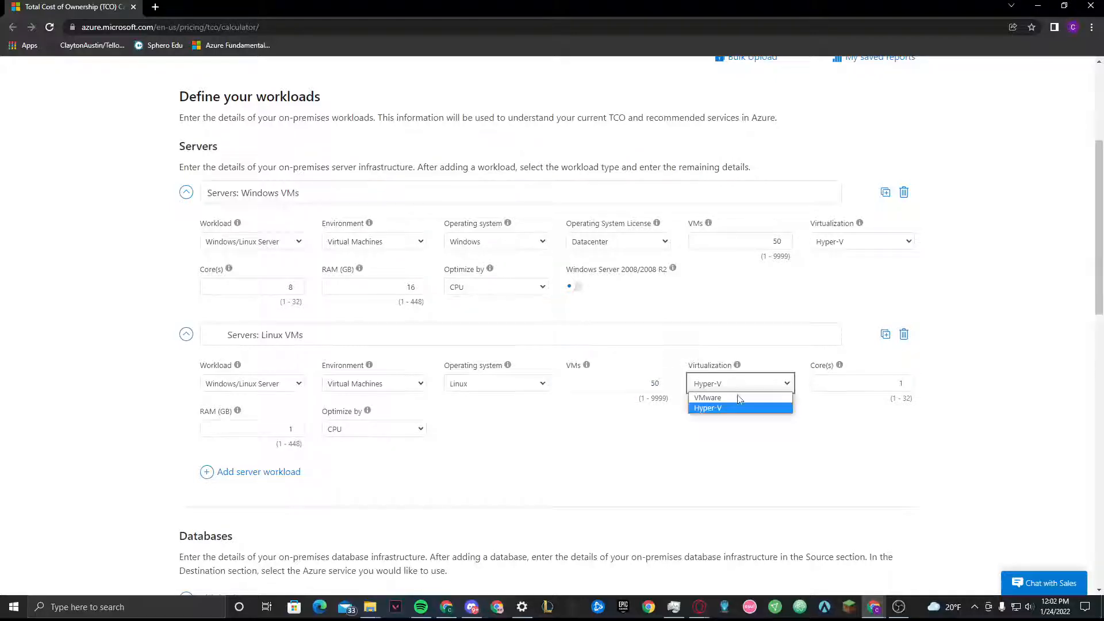
{"action": "left_click", "coordinate": [787, 397]}
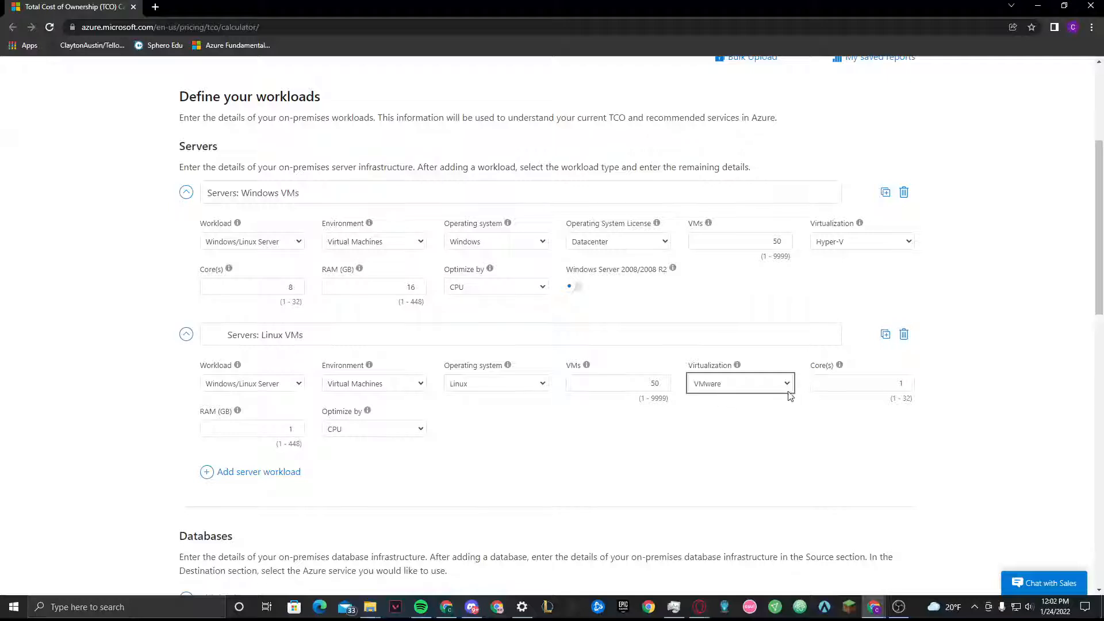
Give the Linux workload 8 cores and 16 GB of RAM.
{"action": "left_click", "coordinate": [838, 387]}
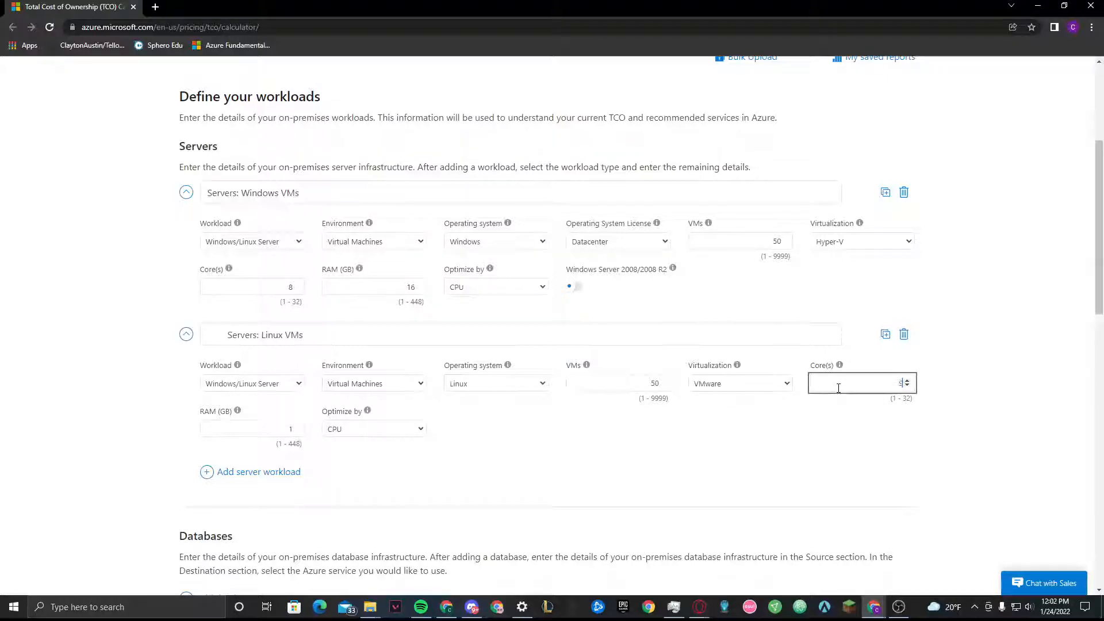
{"action": "type", "text": "8"}
{"action": "double_click", "coordinate": [285, 429]}
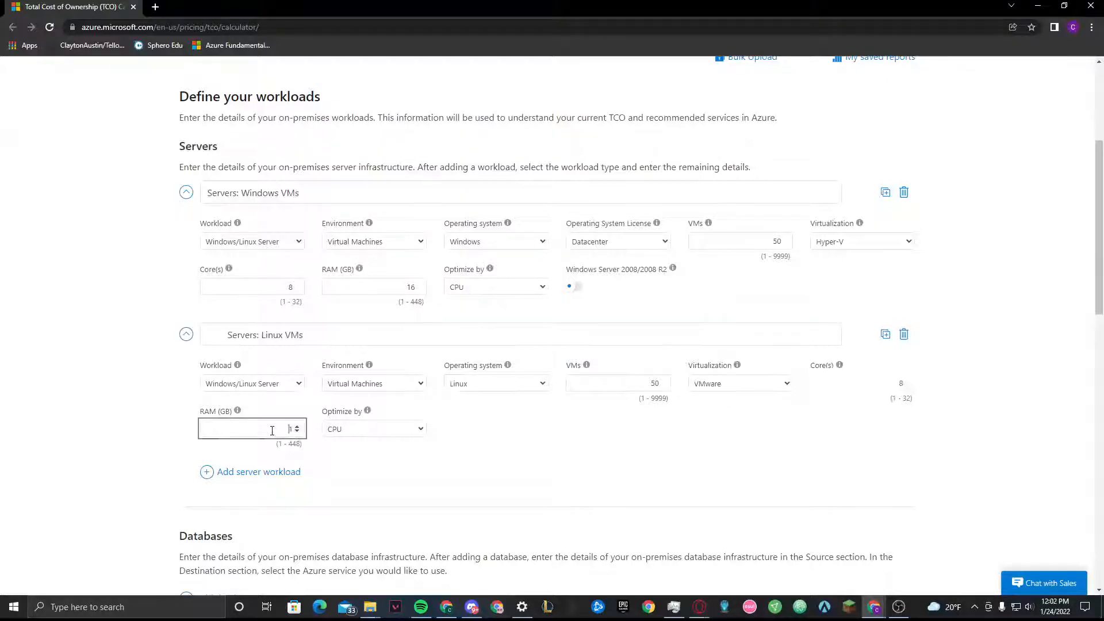
{"action": "type", "text": "6"}
{"action": "left_click", "coordinate": [648, 481]}
Add a storage entry and name it "Server Storage".
{"action": "scroll", "coordinate": [372, 477], "scroll_direction": "down", "scroll_amount": 1}
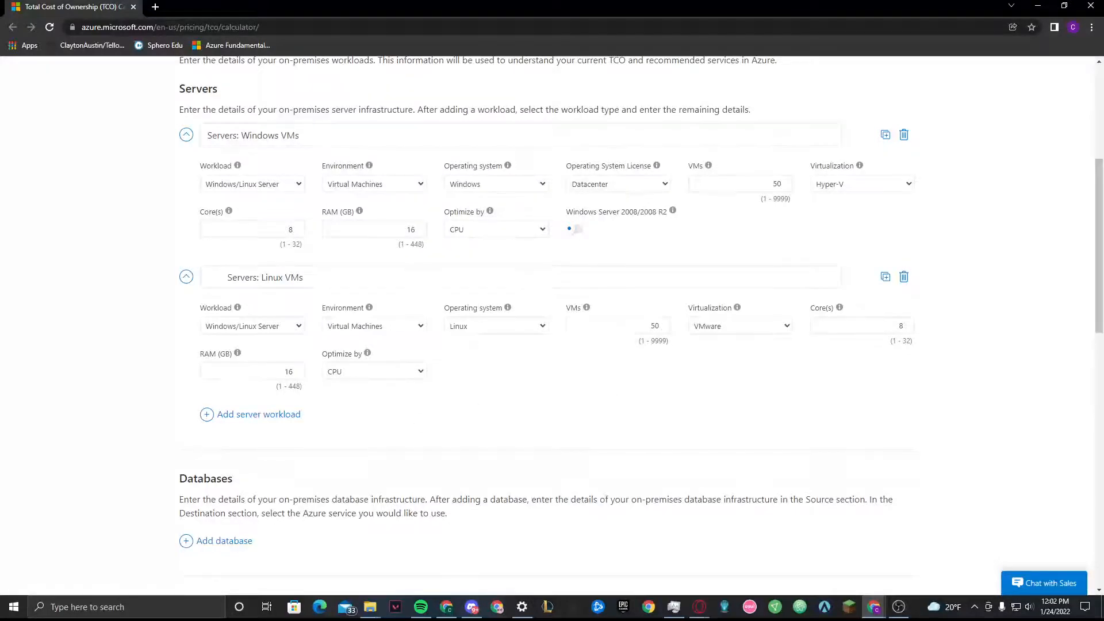
{"action": "scroll", "coordinate": [808, 286], "scroll_direction": "down", "scroll_amount": 2}
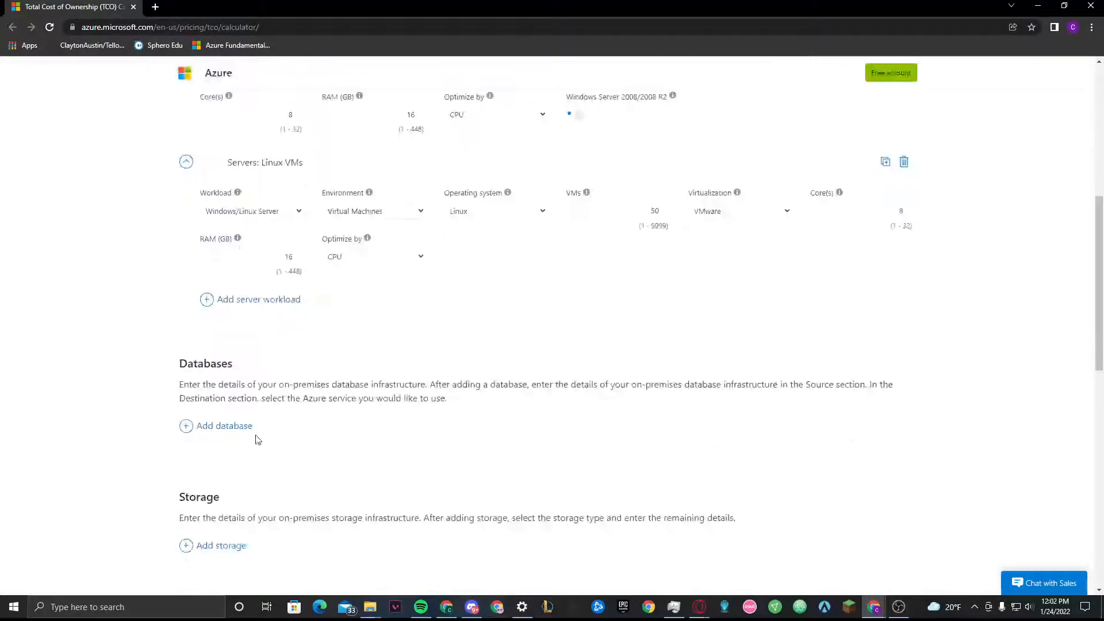
{"action": "left_click", "coordinate": [222, 543]}
{"action": "scroll", "coordinate": [246, 500], "scroll_direction": "down", "scroll_amount": 2}
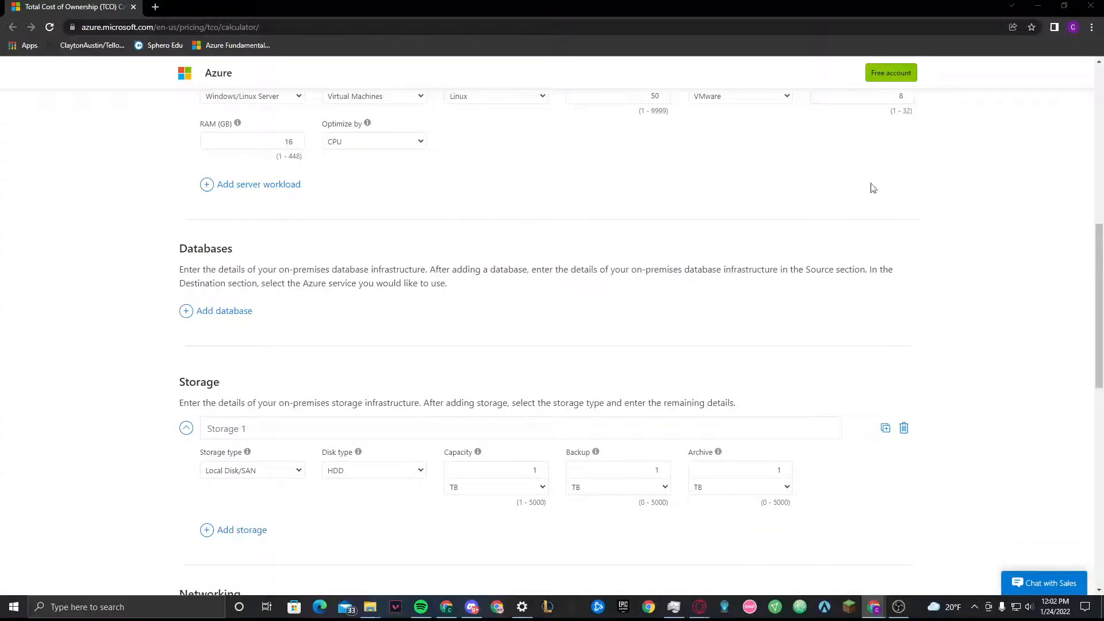
{"action": "left_click", "coordinate": [240, 425]}
{"action": "type", "text": "Server Storage"}
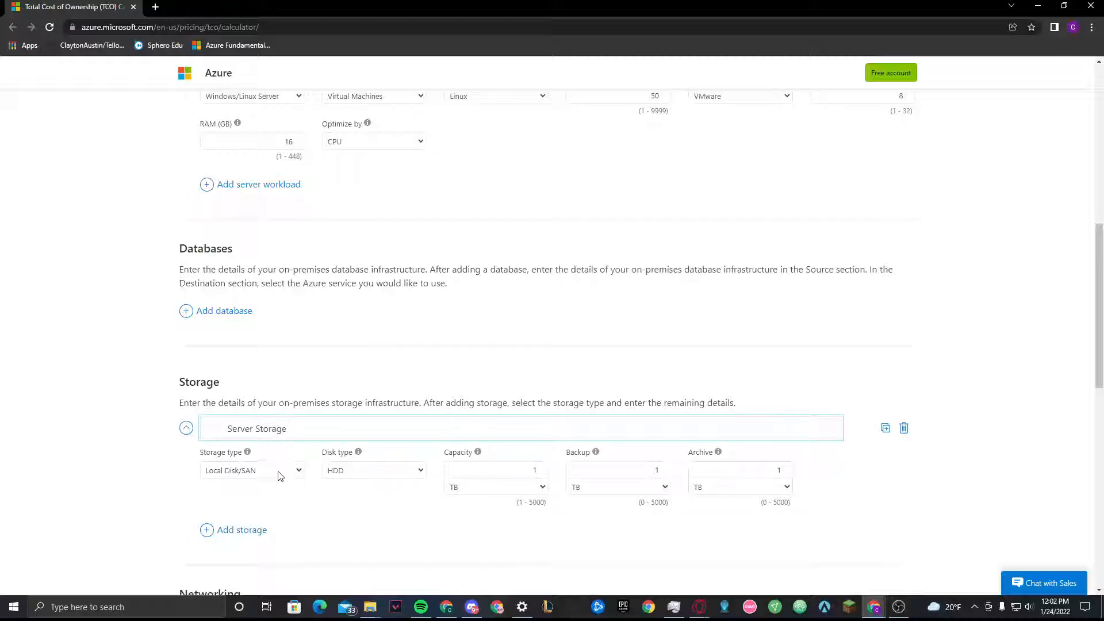
Set the Server Storage capacity to 60 TB, backup to 120 TB and archive to 0 TB.
{"action": "double_click", "coordinate": [532, 471]}
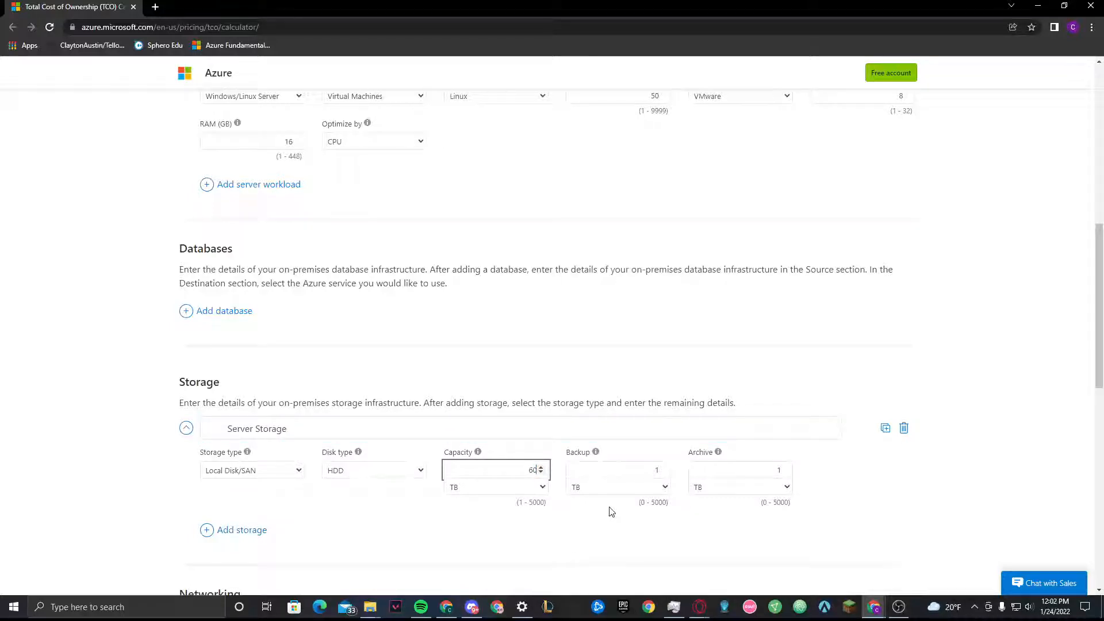
{"action": "double_click", "coordinate": [635, 471]}
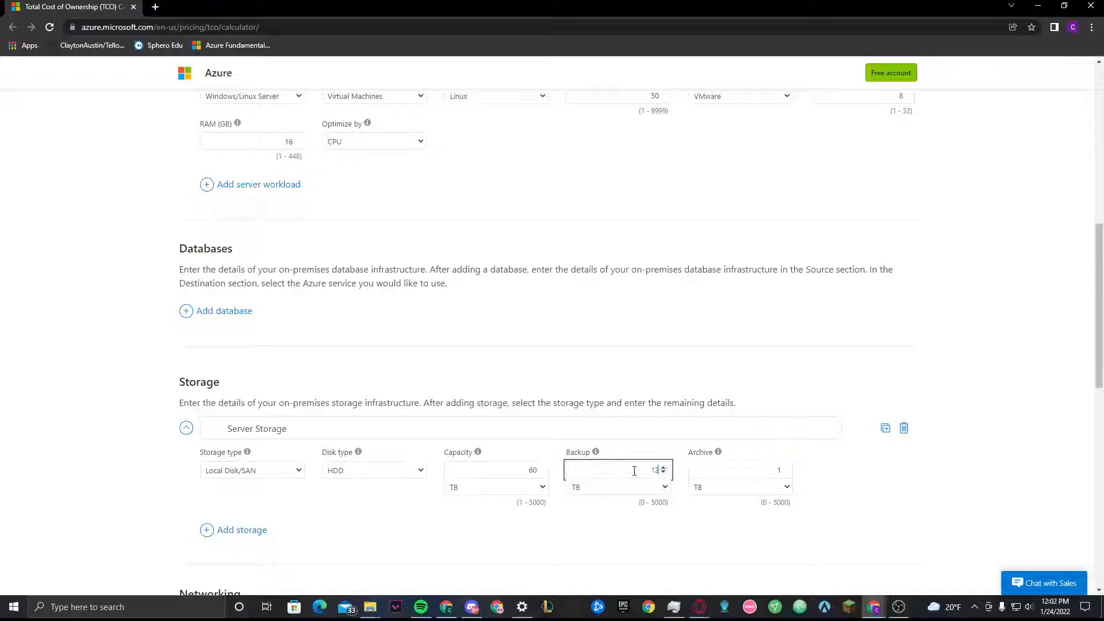
{"action": "double_click", "coordinate": [719, 476]}
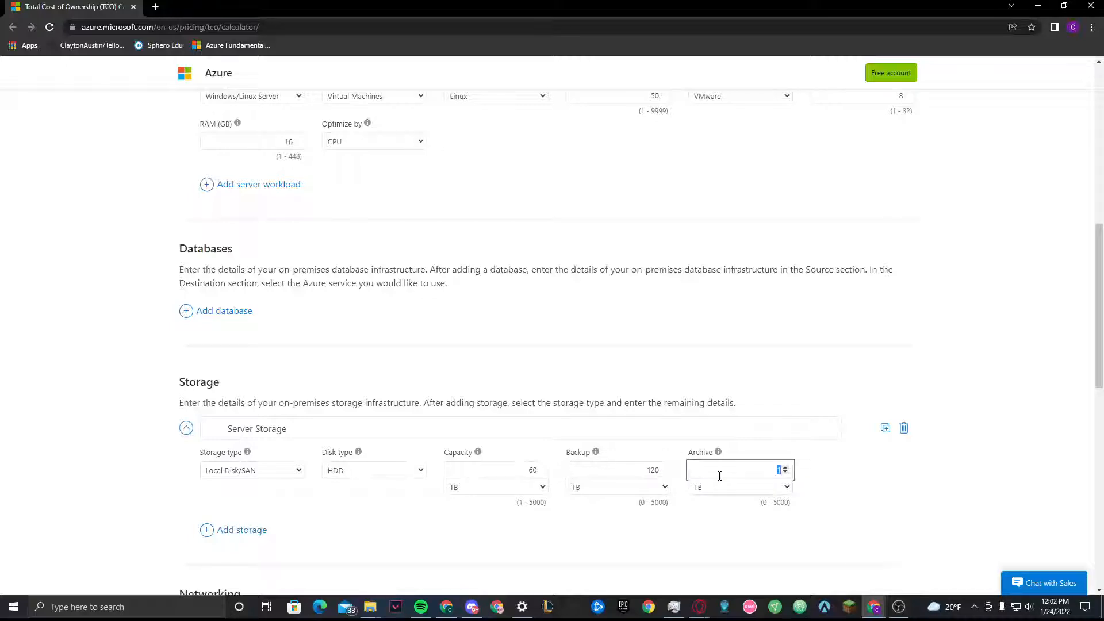
{"action": "type", "text": "0"}
{"action": "left_click", "coordinate": [862, 495]}
Set the outbound network bandwidth to 15 GB and proceed to the assumptions stage.
{"action": "scroll", "coordinate": [799, 506], "scroll_direction": "down", "scroll_amount": 3}
{"action": "scroll", "coordinate": [789, 492], "scroll_direction": "down", "scroll_amount": 2}
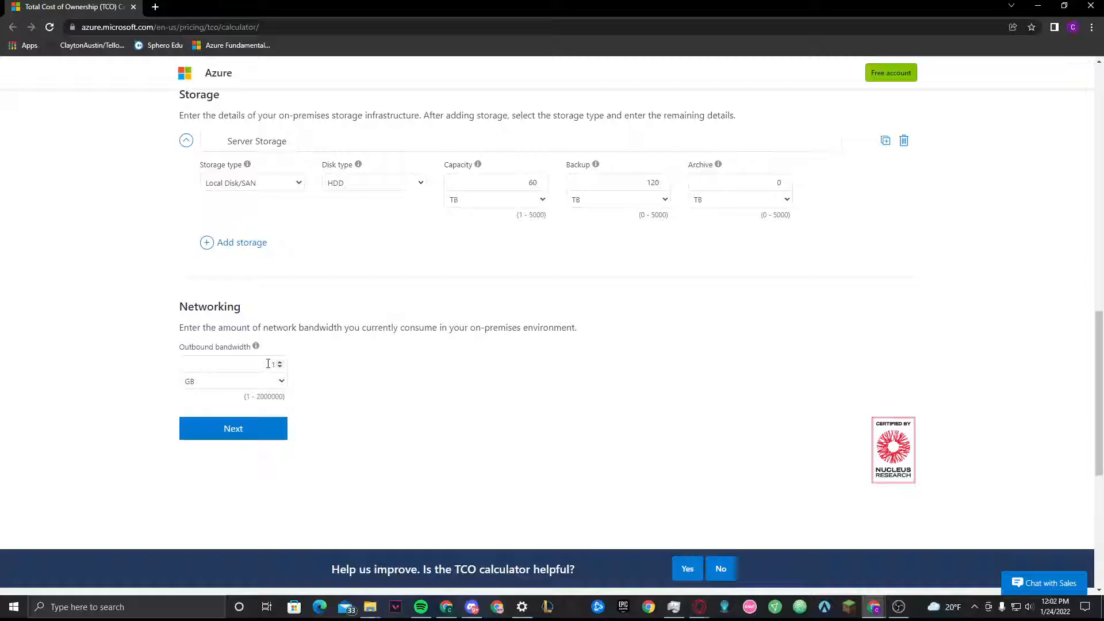
{"action": "double_click", "coordinate": [269, 360]}
{"action": "type", "text": "156"}
{"action": "key", "text": "BackSpace"}
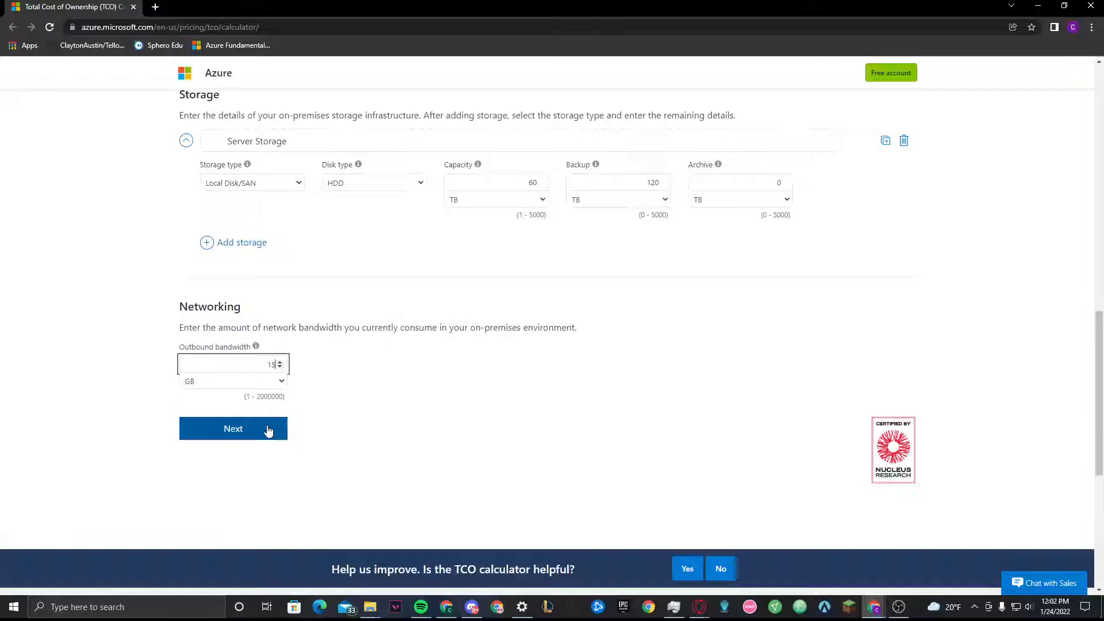
{"action": "left_click", "coordinate": [256, 430]}
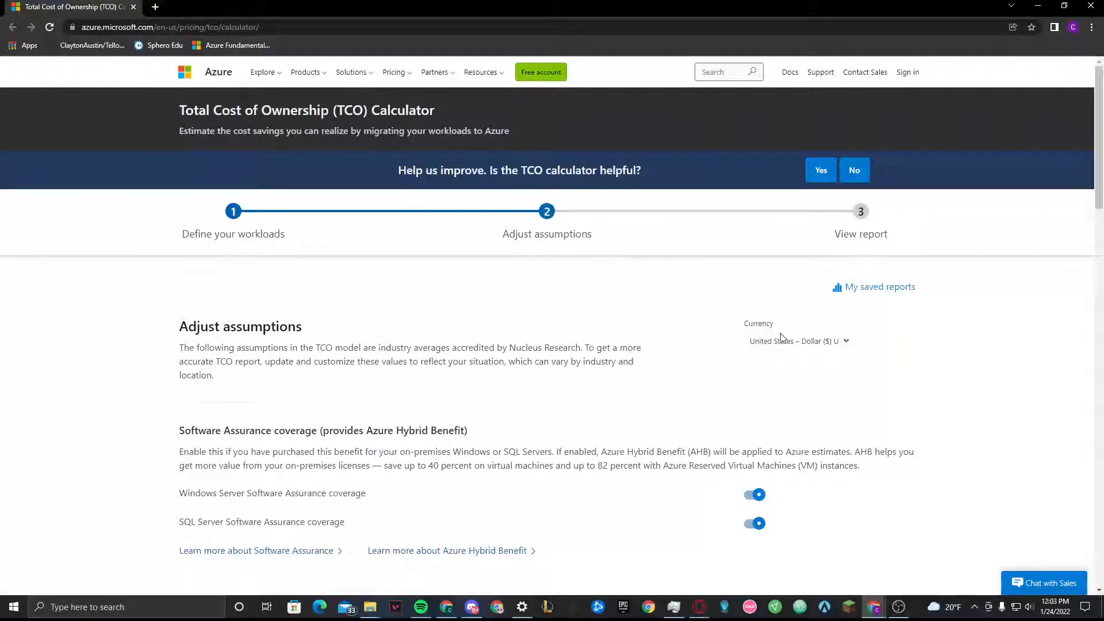
Review the cost assumptions, including Software Assurance coverage, geo-redundant storage, electricity, storage and IT labor costs.
{"action": "scroll", "coordinate": [764, 343], "scroll_direction": "down", "scroll_amount": 1}
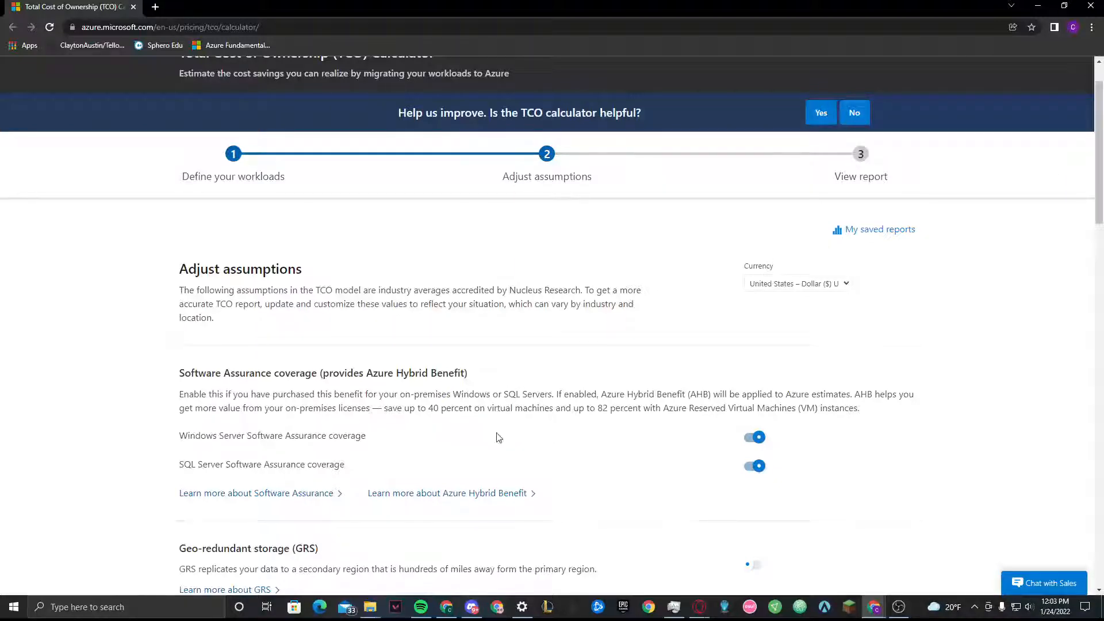
{"action": "scroll", "coordinate": [751, 459], "scroll_direction": "down", "scroll_amount": 5}
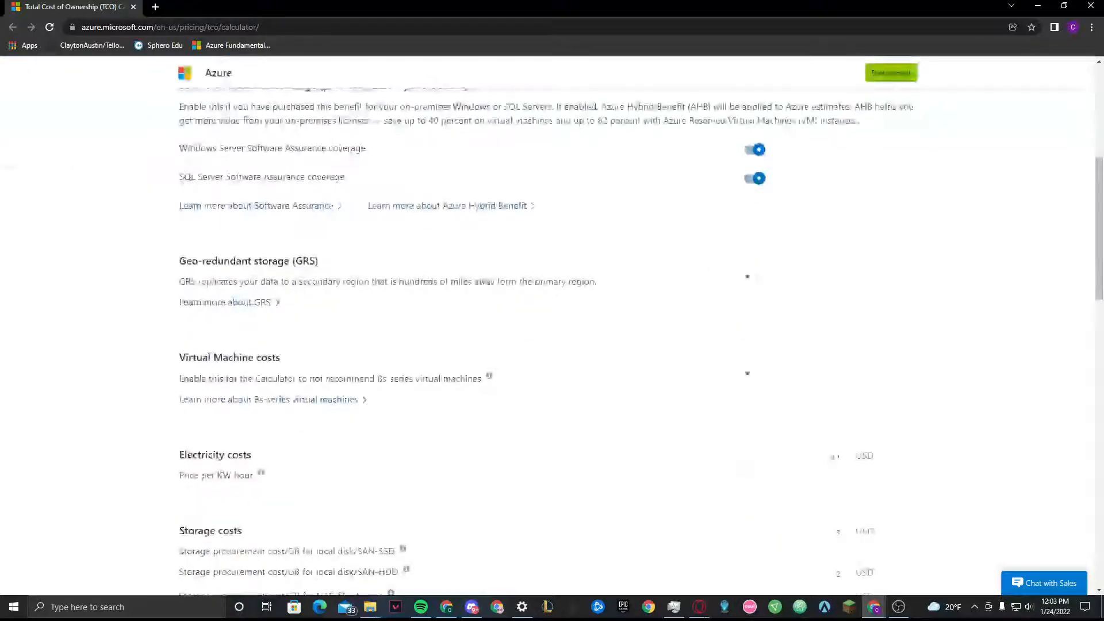
{"action": "scroll", "coordinate": [653, 323], "scroll_direction": "up", "scroll_amount": 5}
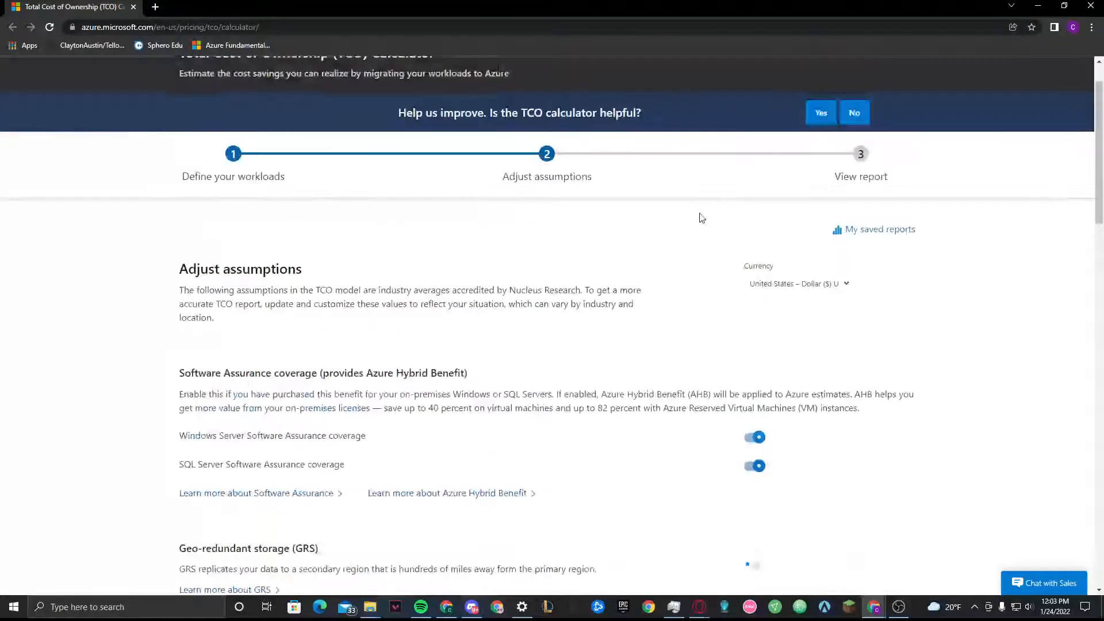
{"action": "scroll", "coordinate": [420, 260], "scroll_direction": "down", "scroll_amount": 10}
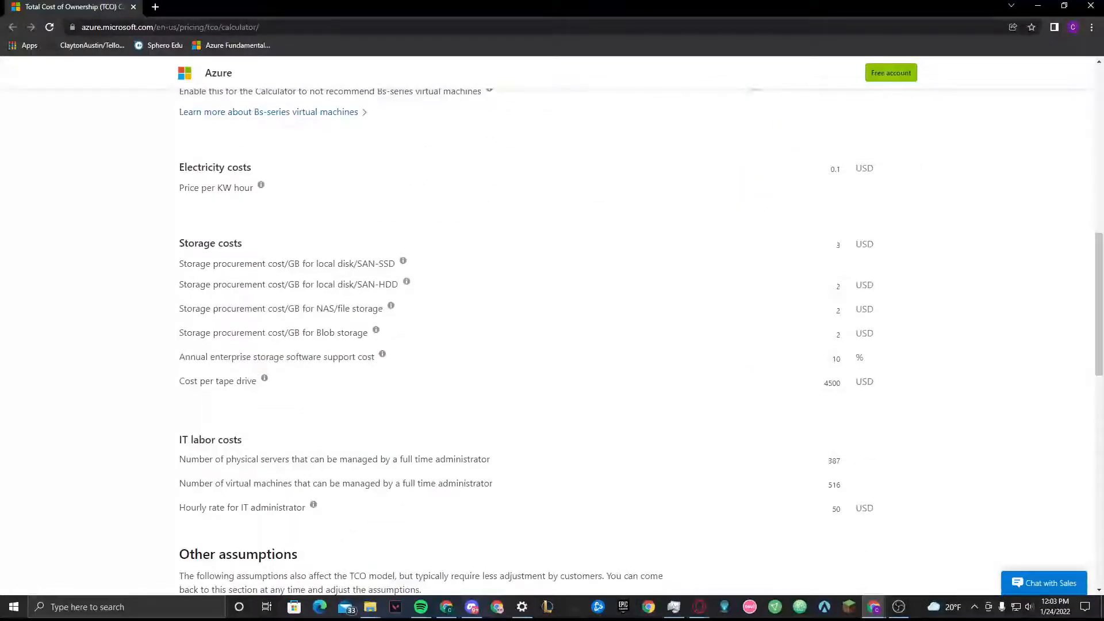
{"action": "scroll", "coordinate": [715, 296], "scroll_direction": "up", "scroll_amount": 10}
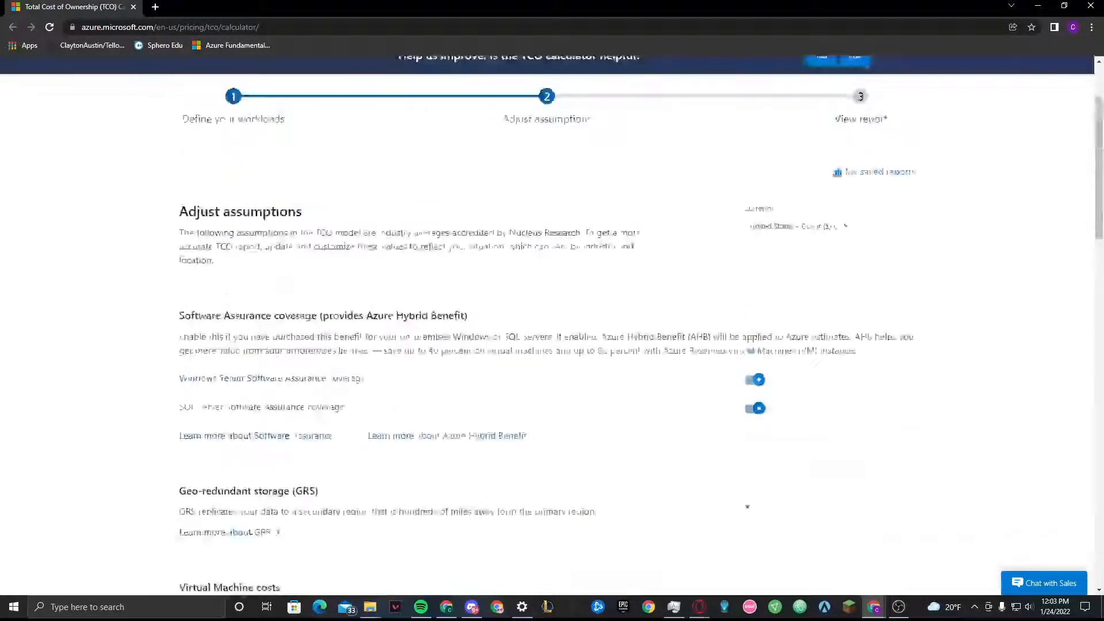
{"action": "scroll", "coordinate": [929, 260], "scroll_direction": "down", "scroll_amount": 5}
{"action": "scroll", "coordinate": [683, 352], "scroll_direction": "up", "scroll_amount": 7}
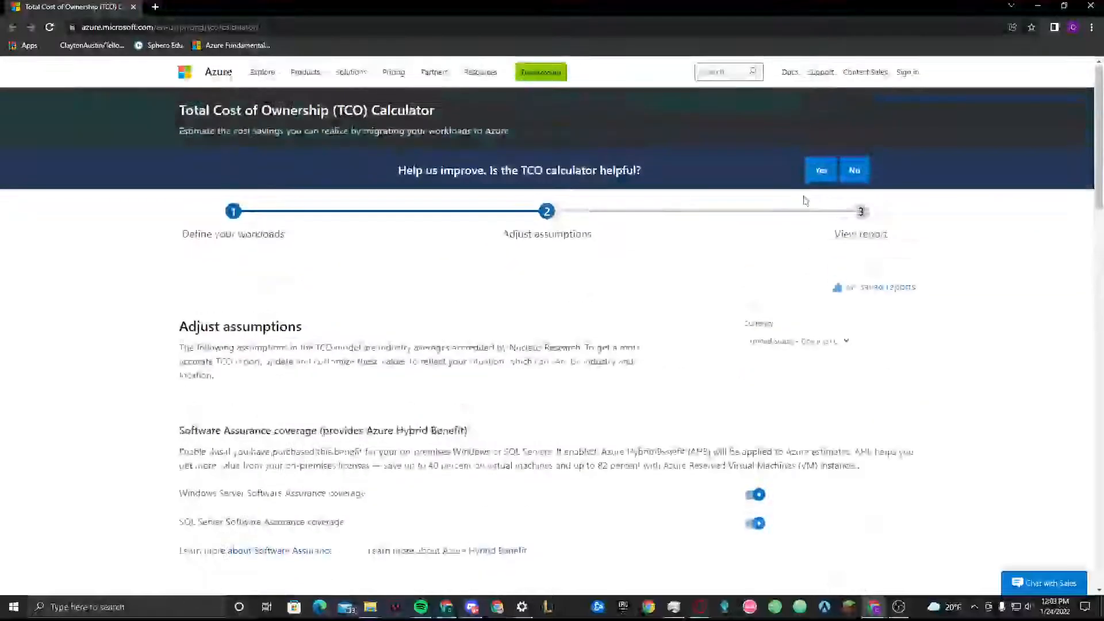
Accept the assumptions as they are and generate the TCO report.
{"action": "scroll", "coordinate": [793, 270], "scroll_direction": "down", "scroll_amount": 20}
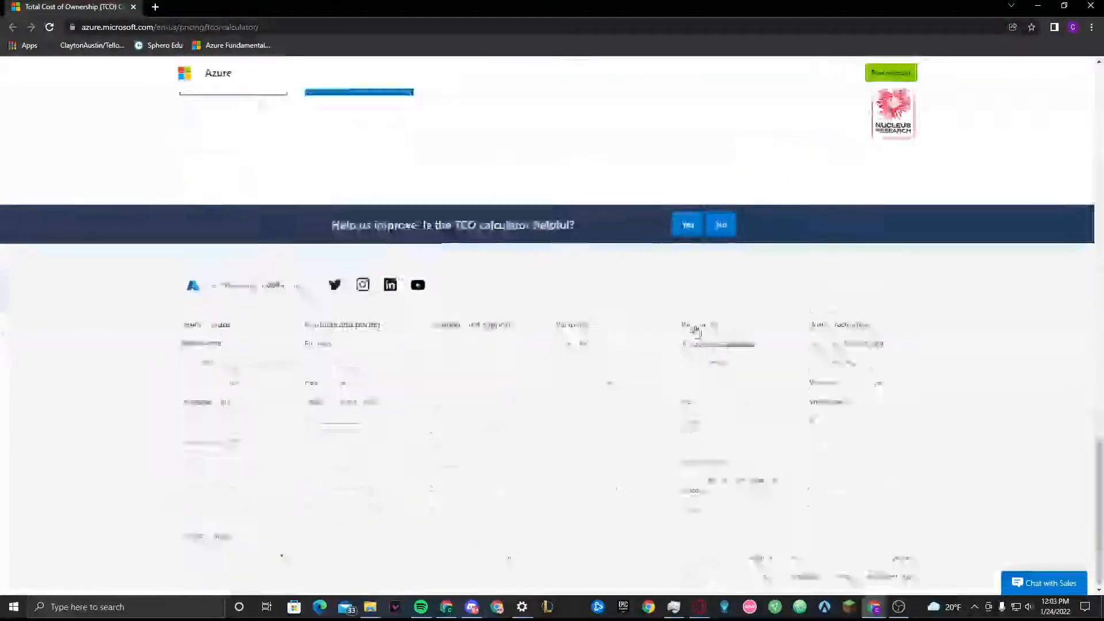
{"action": "scroll", "coordinate": [695, 330], "scroll_direction": "up", "scroll_amount": 3}
{"action": "left_click", "coordinate": [357, 299]}
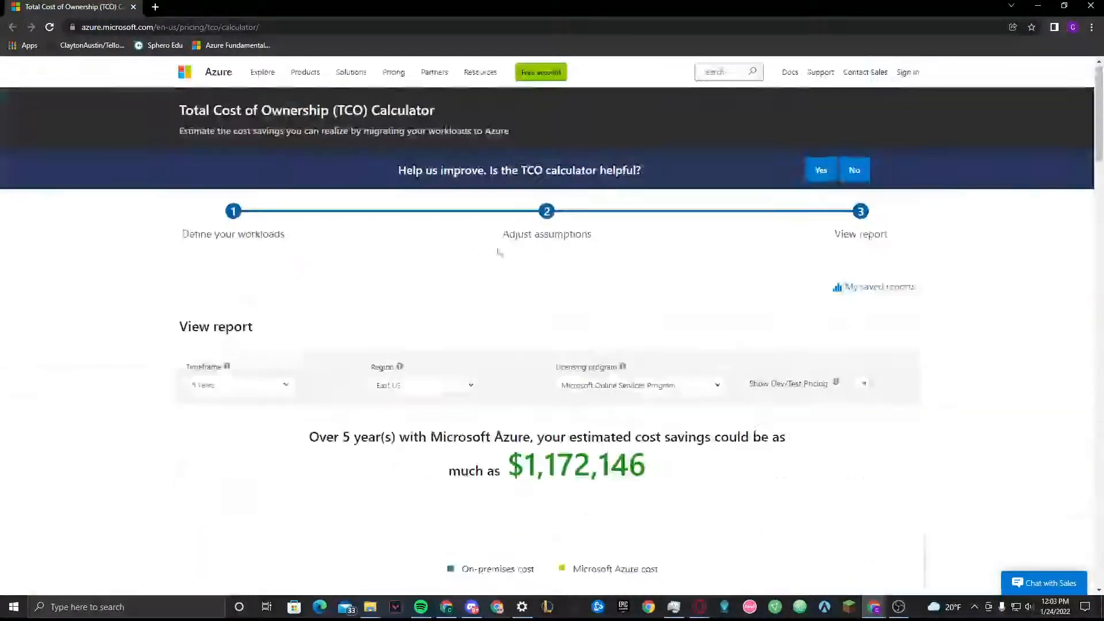
Check the report's estimated savings and set its timeframe to 3 years.
{"action": "scroll", "coordinate": [571, 301], "scroll_direction": "down", "scroll_amount": 2}
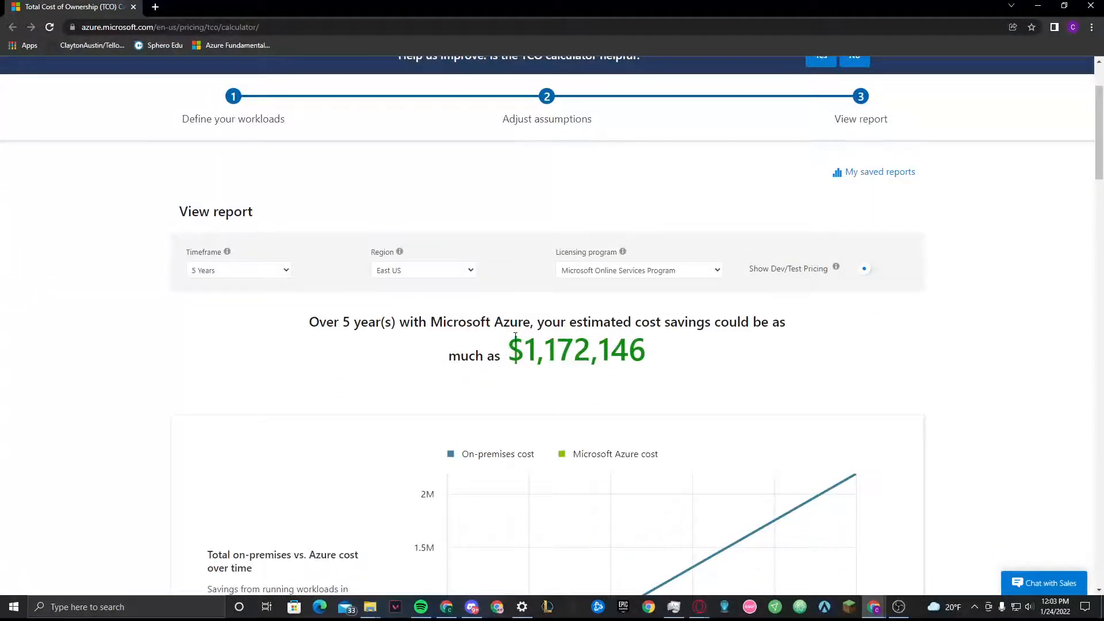
{"action": "left_click_drag", "start_coordinate": [515, 336], "coordinate": [653, 362]}
{"action": "left_click", "coordinate": [342, 274]}
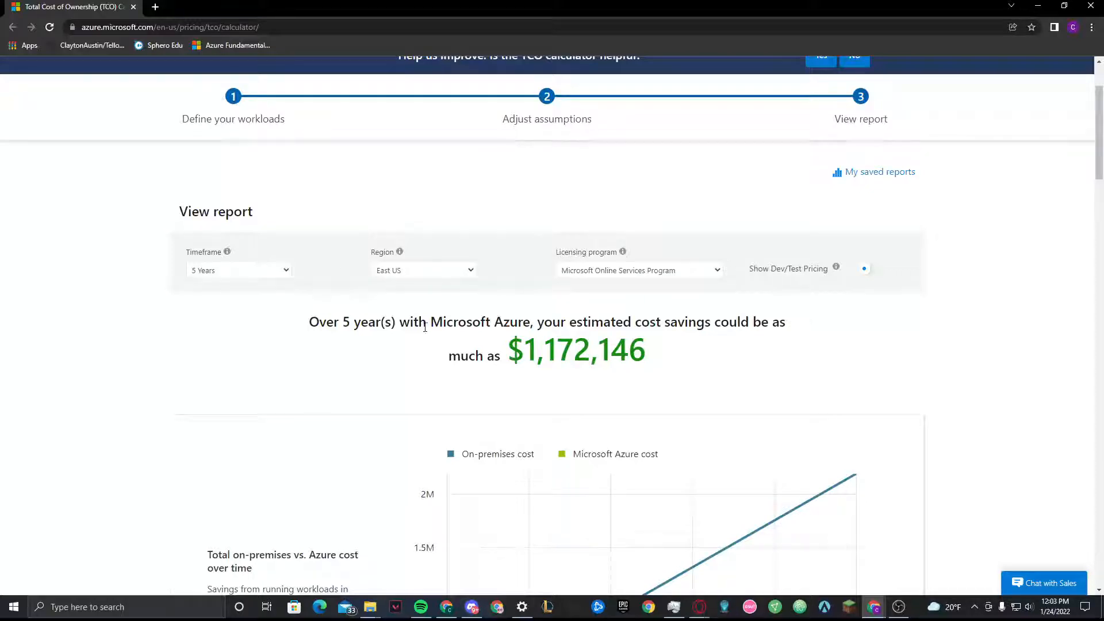
{"action": "left_click", "coordinate": [239, 271]}
{"action": "left_click", "coordinate": [232, 306]}
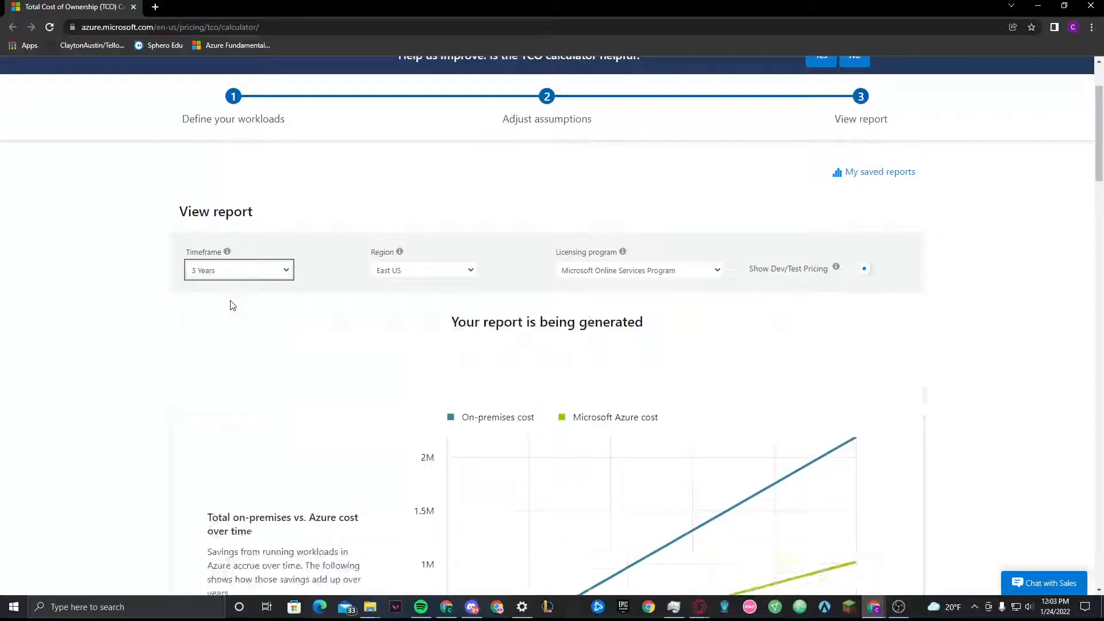
Look through the available regions and set the report's region to North Europe.
{"action": "left_click", "coordinate": [468, 271]}
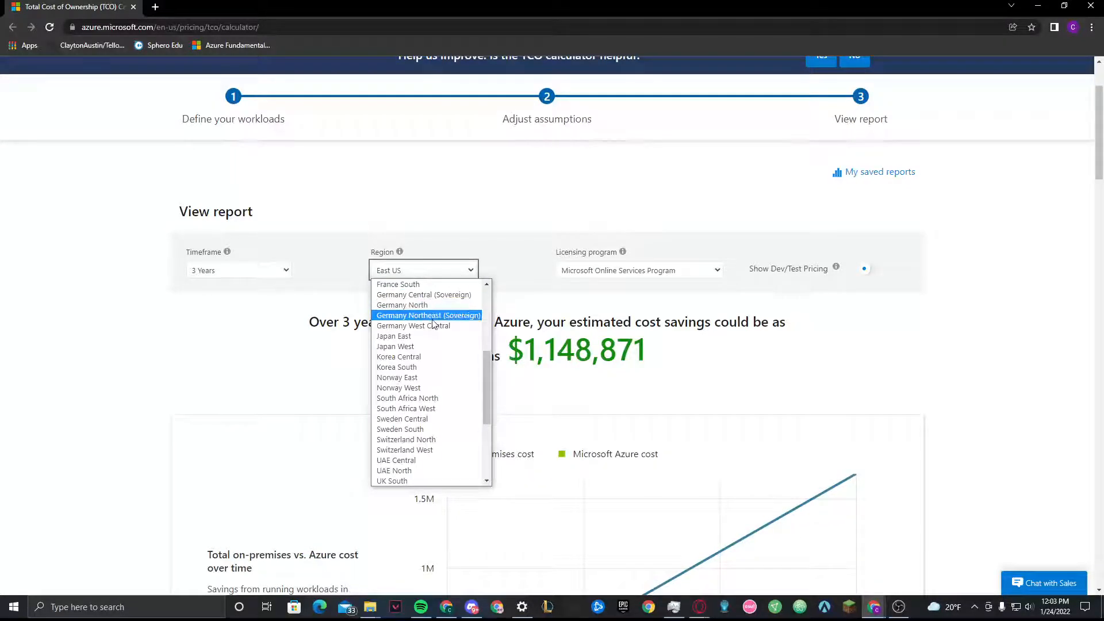
{"action": "scroll", "coordinate": [431, 333], "scroll_direction": "down", "scroll_amount": 2}
{"action": "scroll", "coordinate": [426, 345], "scroll_direction": "up", "scroll_amount": 5}
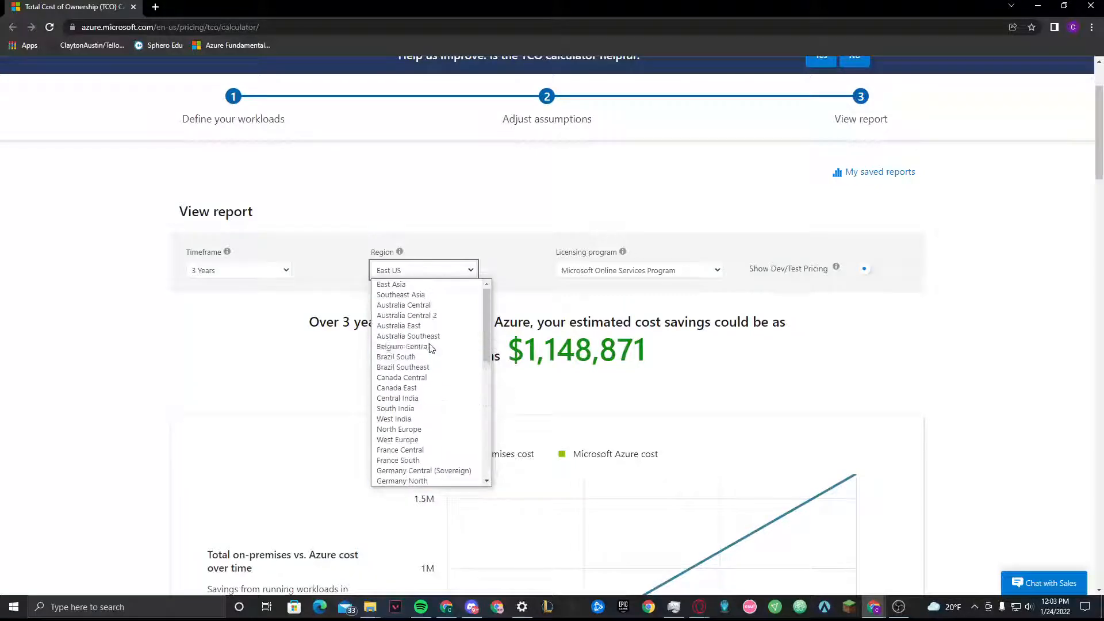
{"action": "scroll", "coordinate": [422, 344], "scroll_direction": "down", "scroll_amount": 5}
{"action": "scroll", "coordinate": [422, 343], "scroll_direction": "up", "scroll_amount": 5}
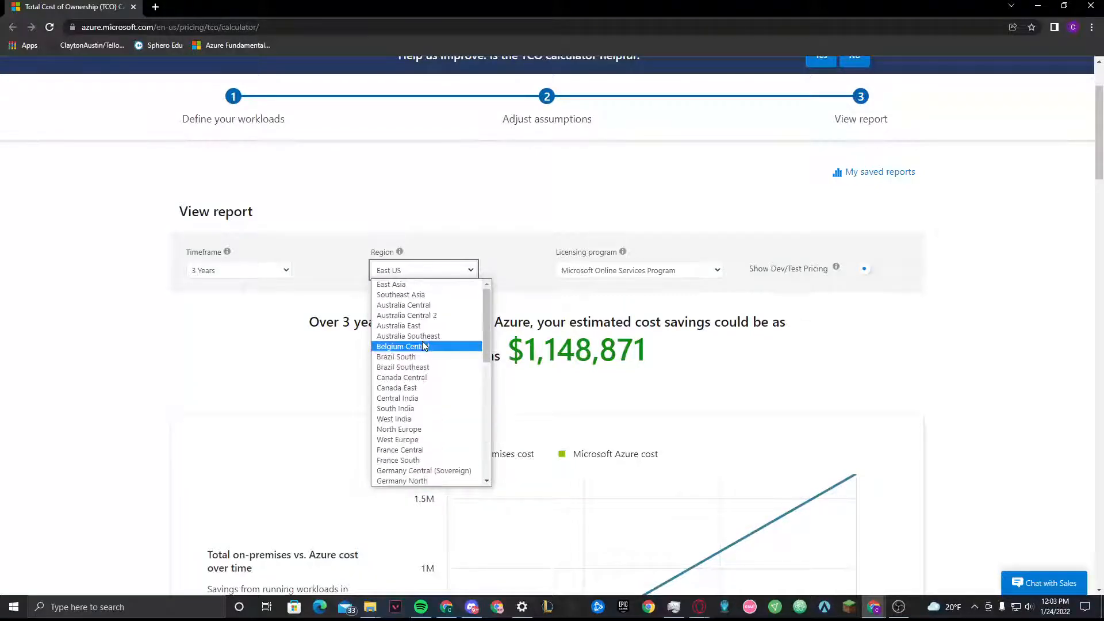
{"action": "scroll", "coordinate": [416, 351], "scroll_direction": "down", "scroll_amount": 10}
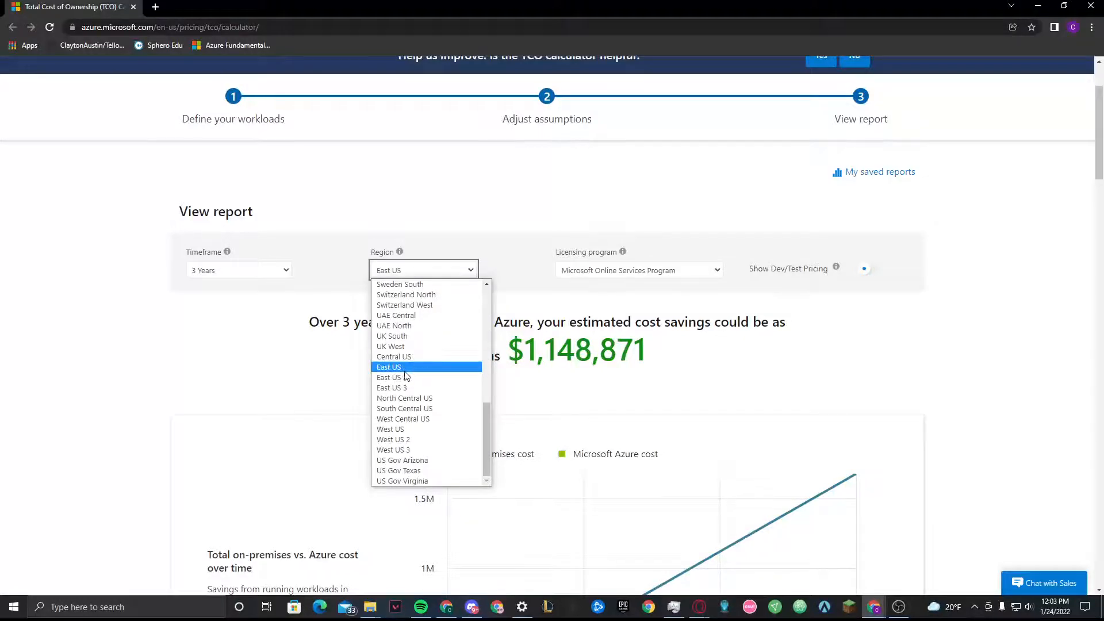
{"action": "scroll", "coordinate": [404, 375], "scroll_direction": "up", "scroll_amount": 10}
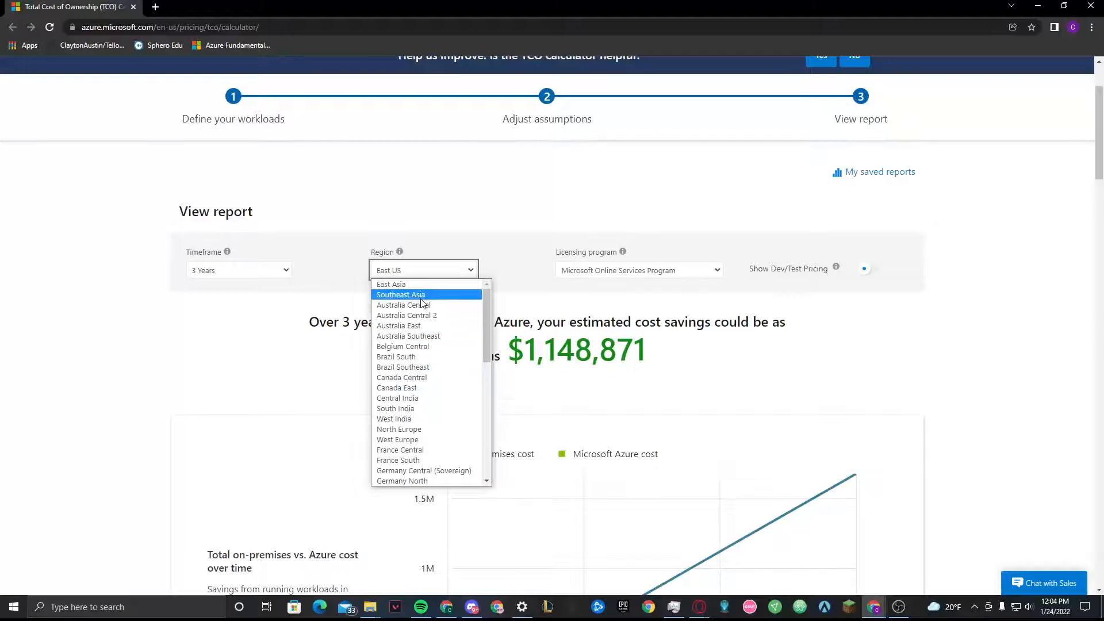
{"action": "left_click", "coordinate": [426, 429]}
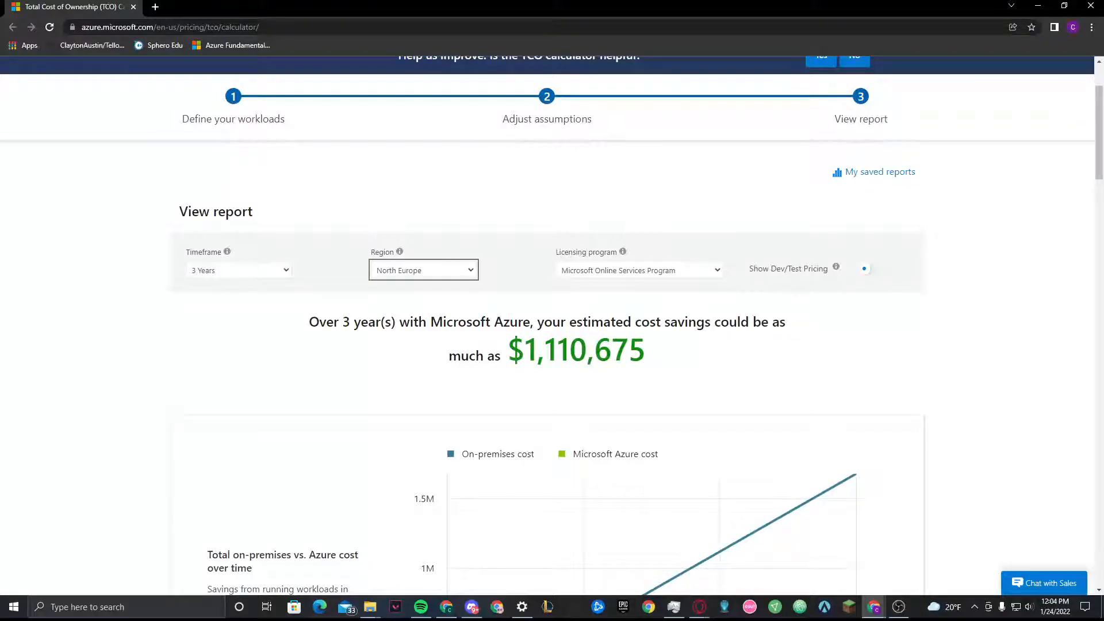
Examine the 3-year estimated savings for North Europe and the chart of on-premises versus Azure cost over time.
{"action": "scroll", "coordinate": [836, 155], "scroll_direction": "down", "scroll_amount": 5}
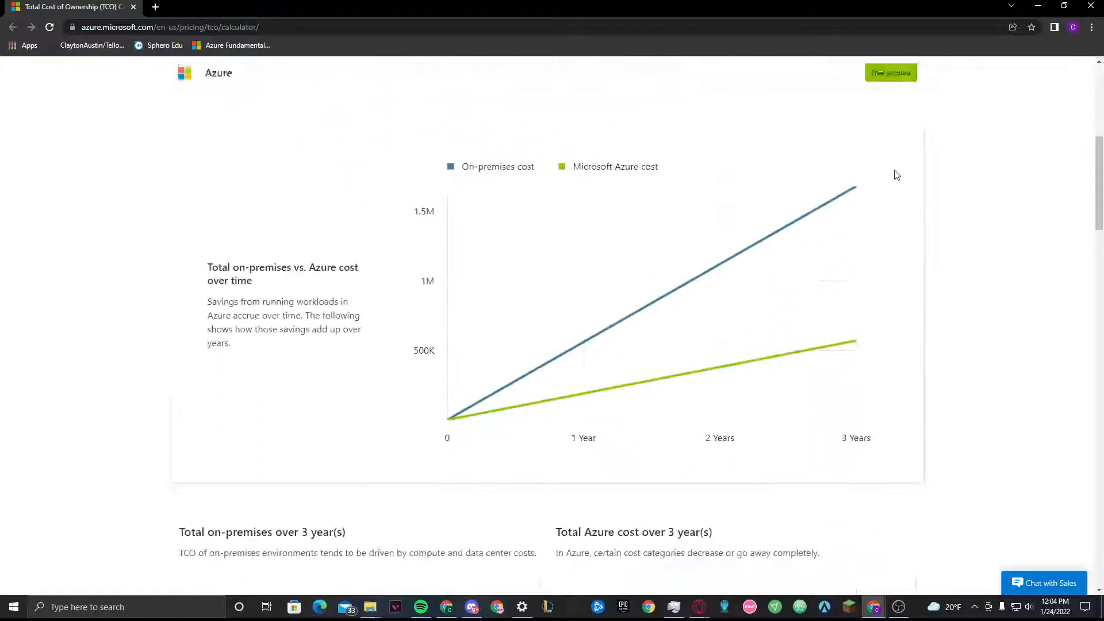
{"action": "scroll", "coordinate": [885, 161], "scroll_direction": "up", "scroll_amount": 1}
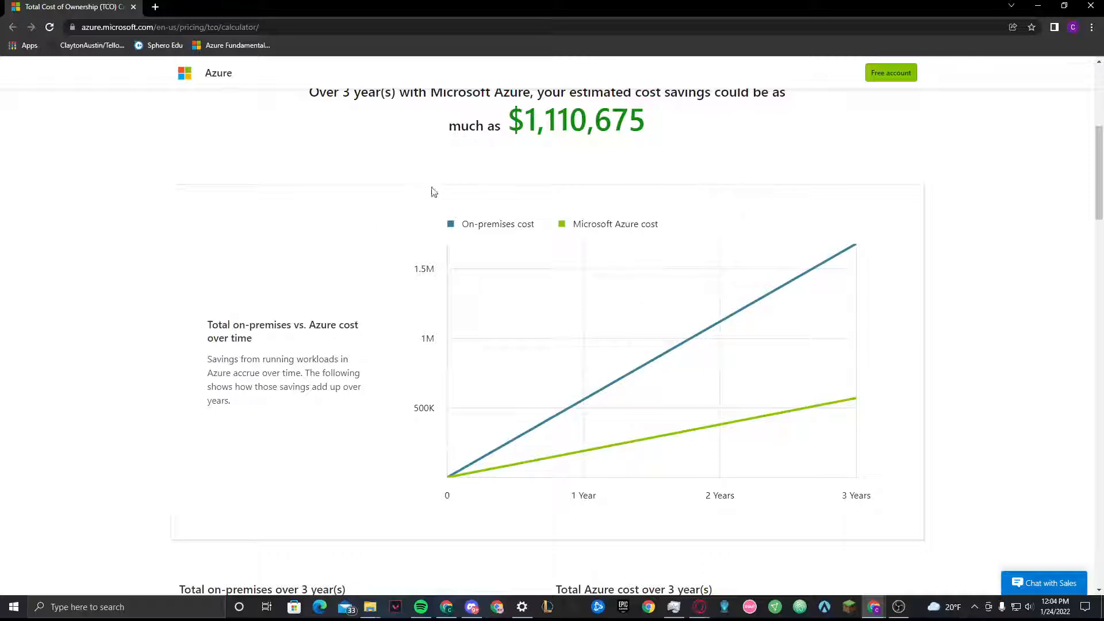
{"action": "scroll", "coordinate": [461, 153], "scroll_direction": "up", "scroll_amount": 1}
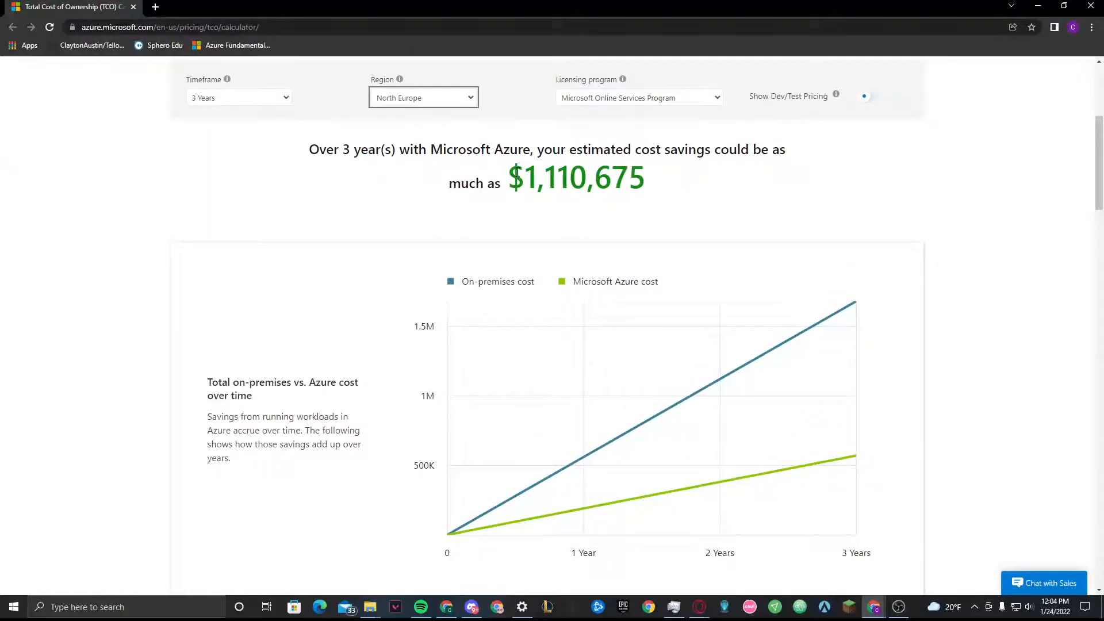
{"action": "left_click_drag", "start_coordinate": [523, 175], "coordinate": [653, 177]}
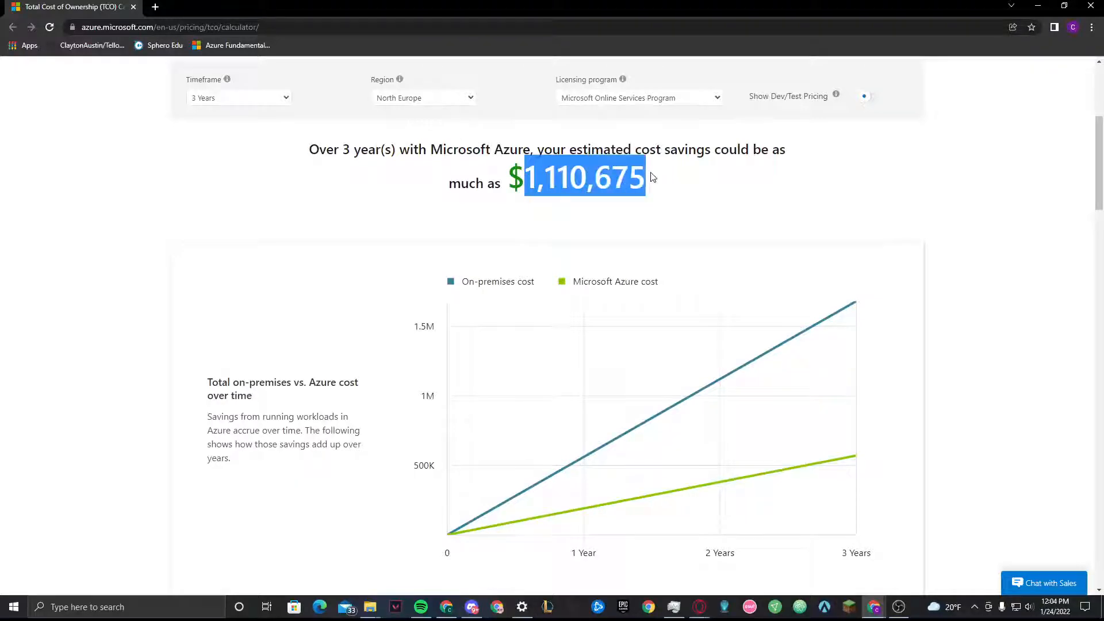
{"action": "scroll", "coordinate": [431, 392], "scroll_direction": "down", "scroll_amount": 1}
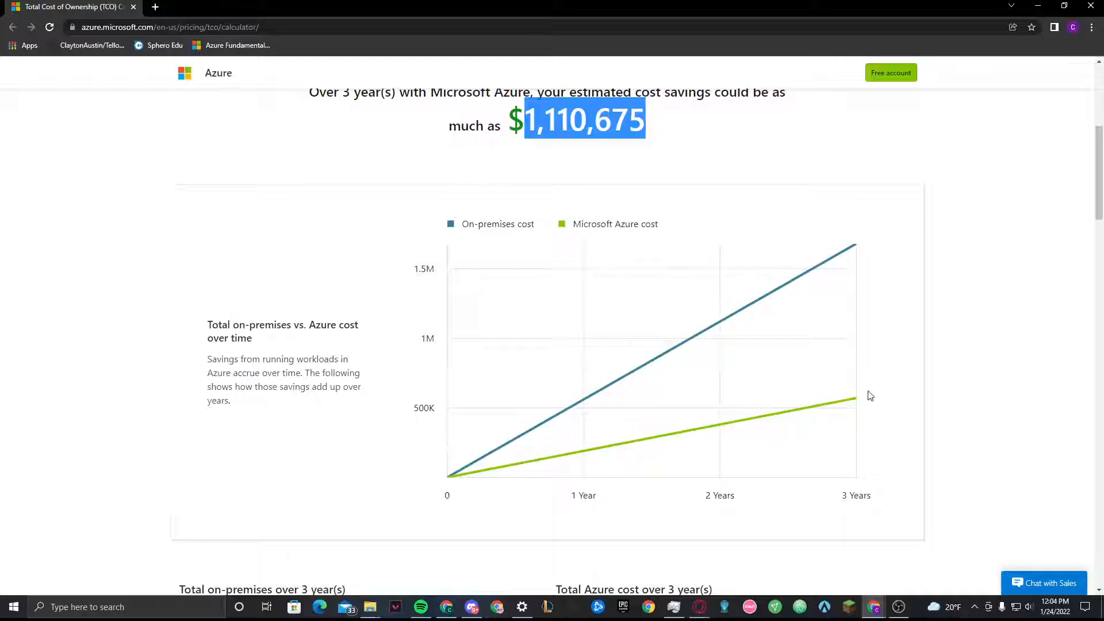
Switch the report's timeframe to 5 years and compare the resulting on-premises and Azure costs in the line and pie charts.
{"action": "scroll", "coordinate": [813, 394], "scroll_direction": "up", "scroll_amount": 6}
{"action": "left_click", "coordinate": [257, 390]}
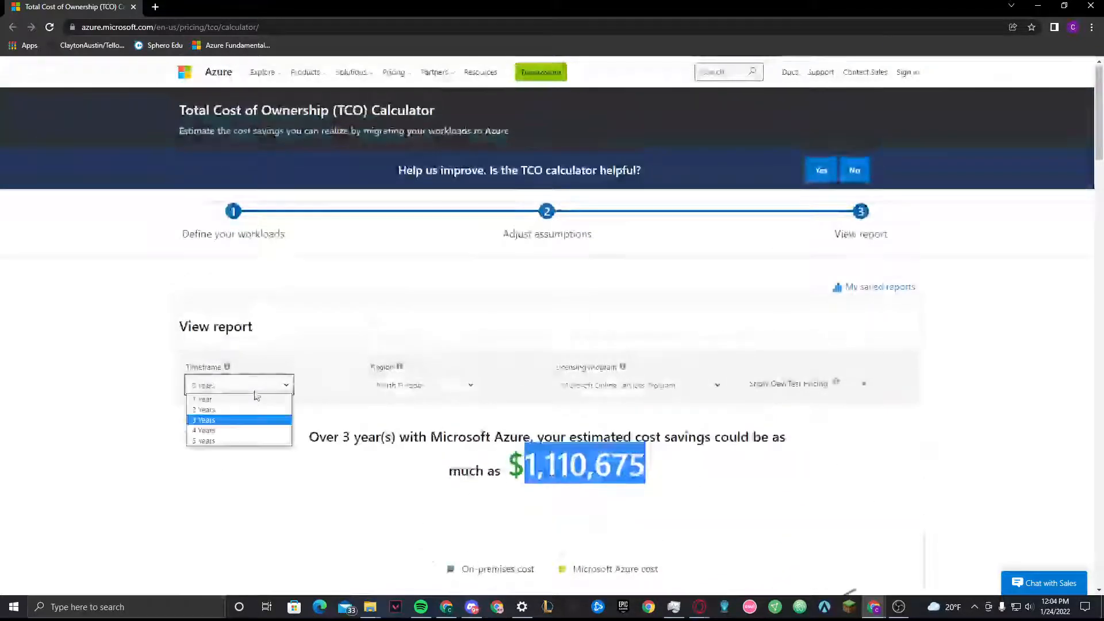
{"action": "left_click", "coordinate": [242, 440]}
{"action": "scroll", "coordinate": [707, 439], "scroll_direction": "down", "scroll_amount": 5}
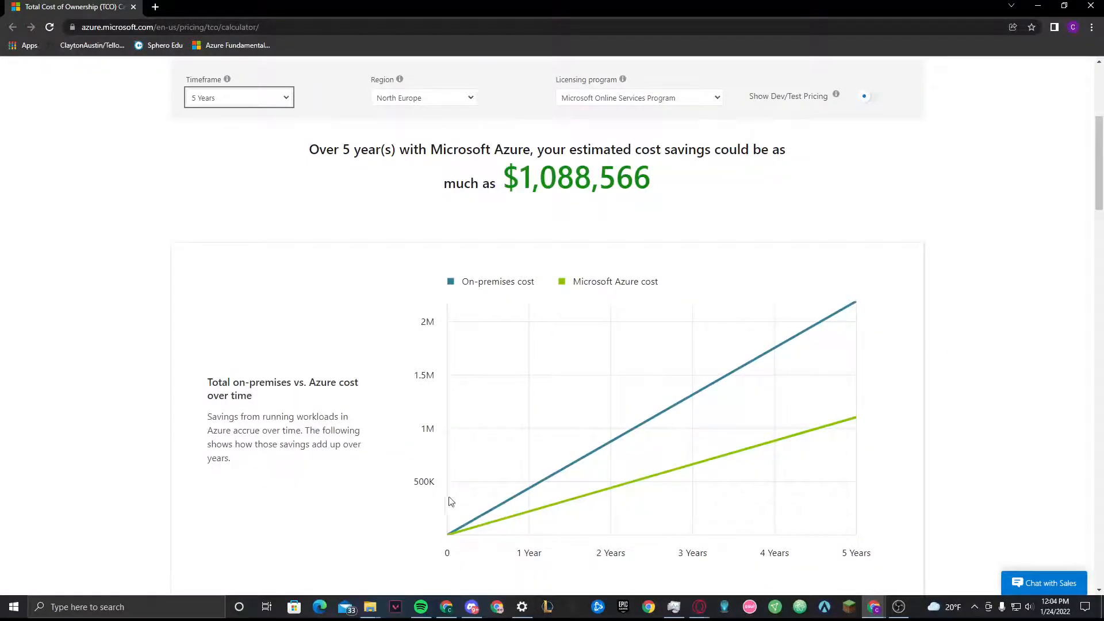
{"action": "scroll", "coordinate": [670, 254], "scroll_direction": "down", "scroll_amount": 4}
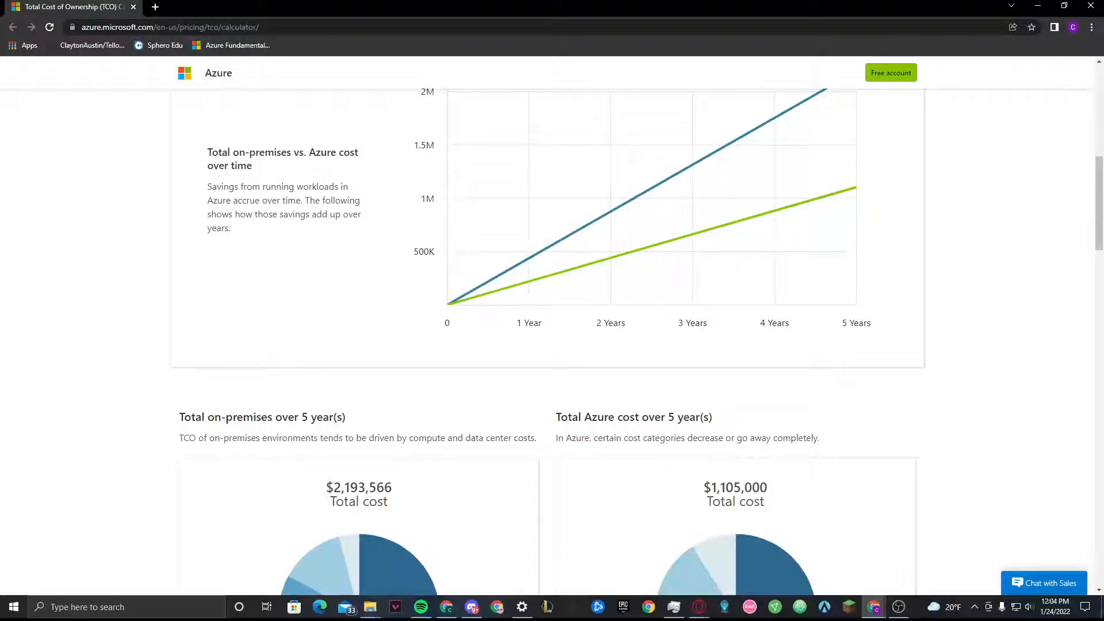
{"action": "scroll", "coordinate": [787, 289], "scroll_direction": "down", "scroll_amount": 4}
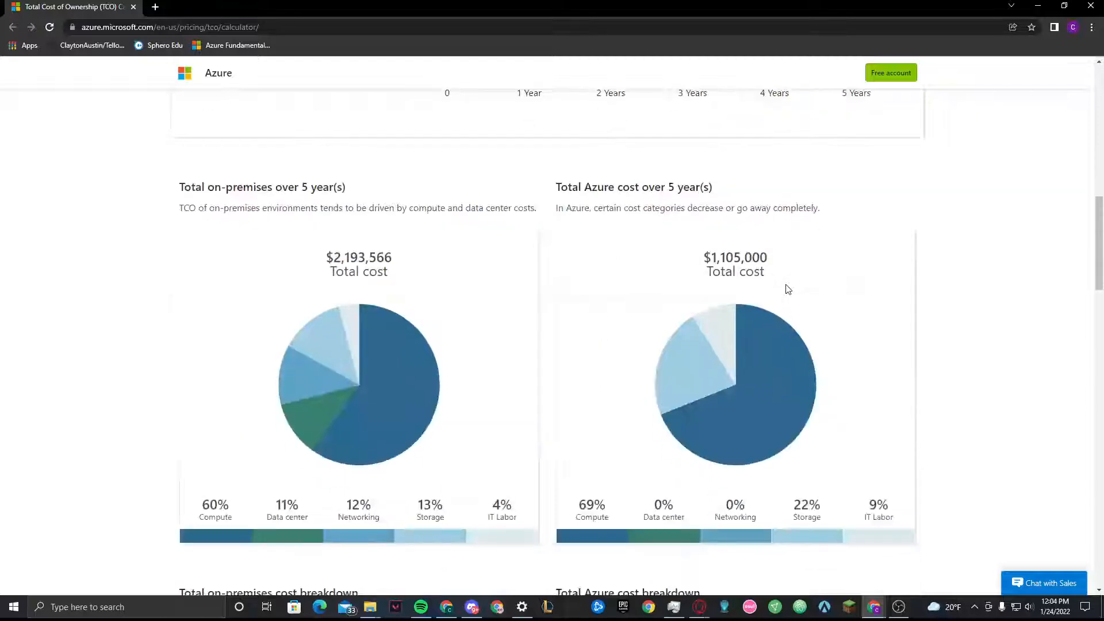
{"action": "scroll", "coordinate": [581, 332], "scroll_direction": "down", "scroll_amount": 8}
{"action": "scroll", "coordinate": [490, 348], "scroll_direction": "up", "scroll_amount": 6}
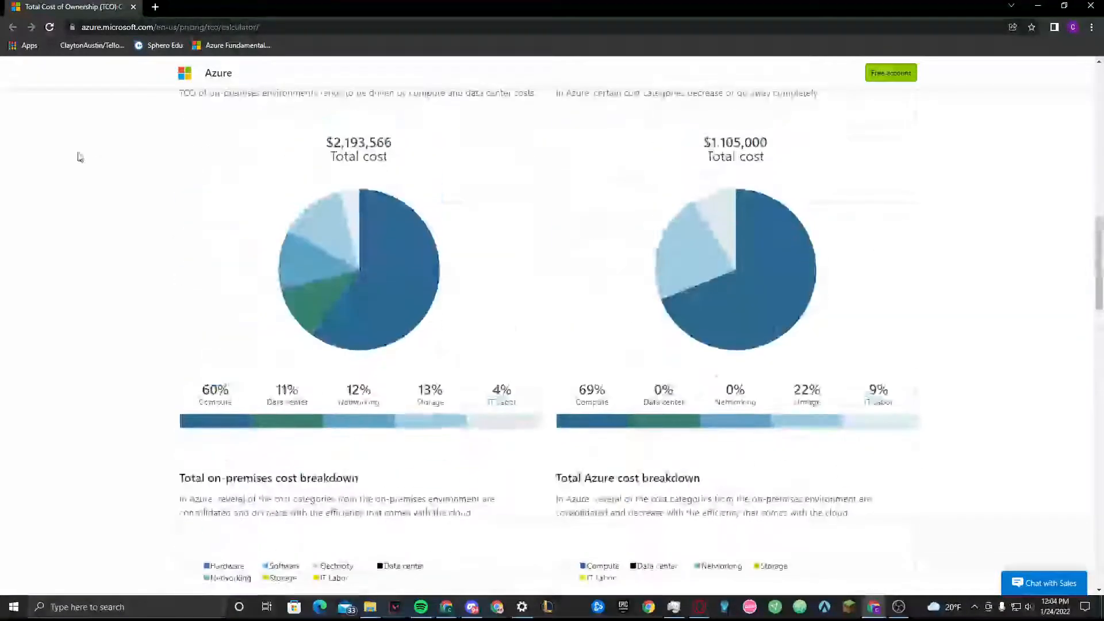
{"action": "scroll", "coordinate": [80, 157], "scroll_direction": "up", "scroll_amount": 2}
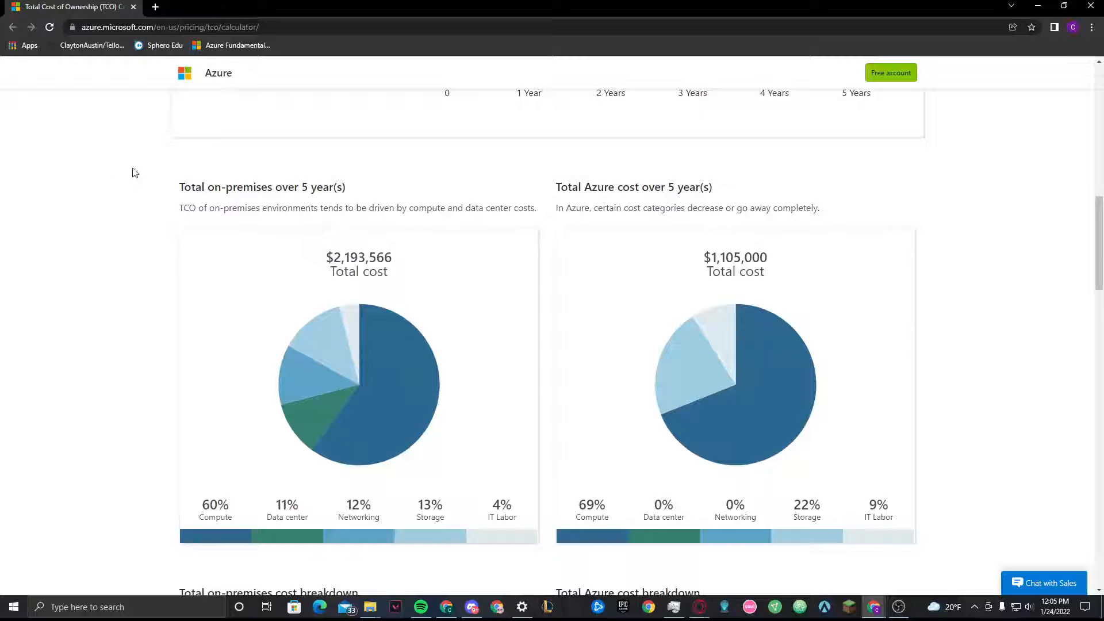
Set the report's timeframe back to 3 years and check the cost shares of the on-premises and Azure environments.
{"action": "scroll", "coordinate": [399, 190], "scroll_direction": "up", "scroll_amount": 20}
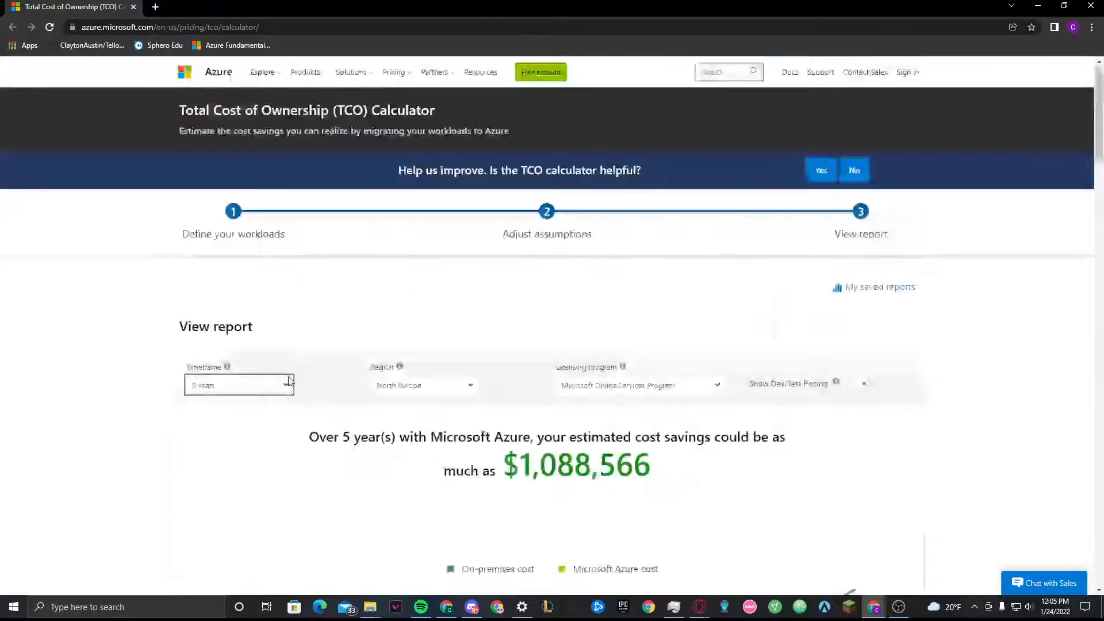
{"action": "left_click", "coordinate": [285, 384]}
{"action": "left_click", "coordinate": [260, 419]}
{"action": "scroll", "coordinate": [263, 411], "scroll_direction": "down", "scroll_amount": 15}
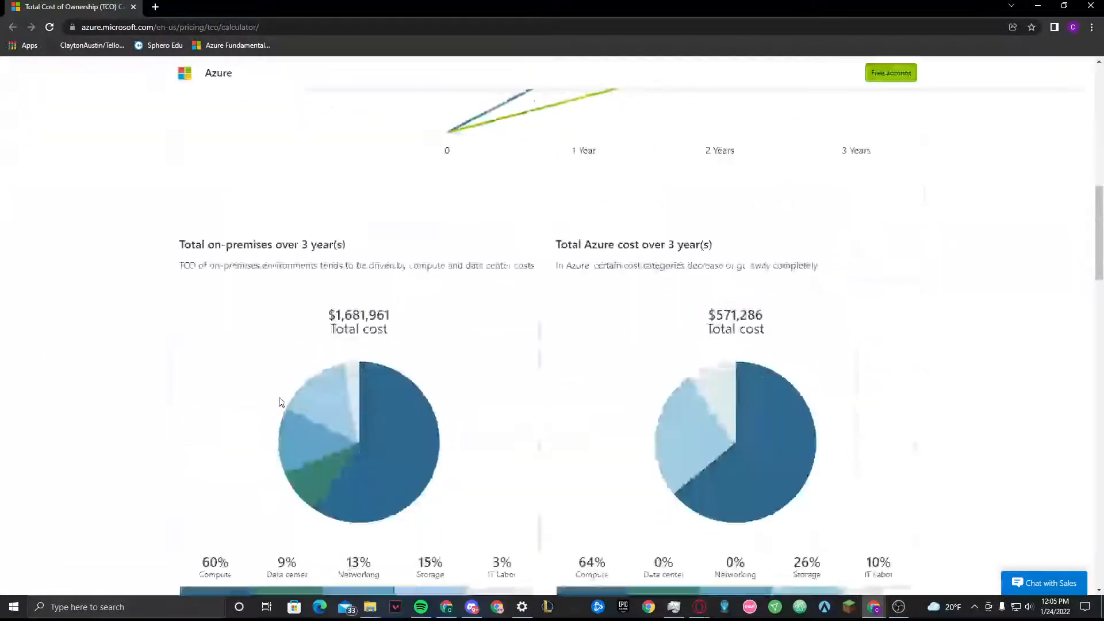
{"action": "scroll", "coordinate": [549, 286], "scroll_direction": "down", "scroll_amount": 4}
{"action": "scroll", "coordinate": [348, 248], "scroll_direction": "up", "scroll_amount": 2}
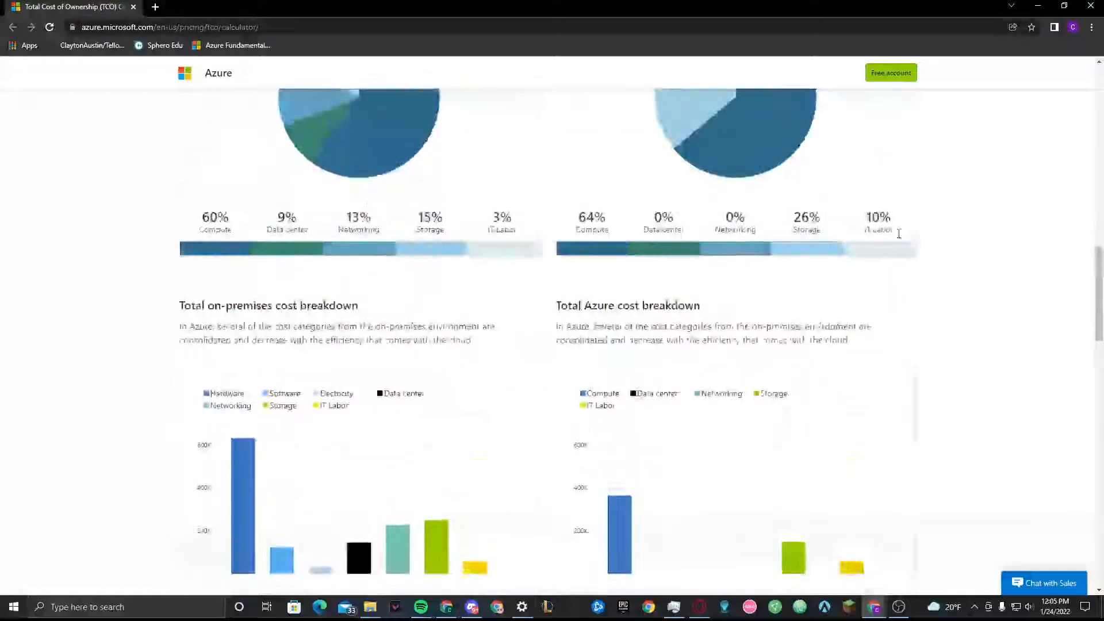
{"action": "scroll", "coordinate": [205, 276], "scroll_direction": "down", "scroll_amount": 2}
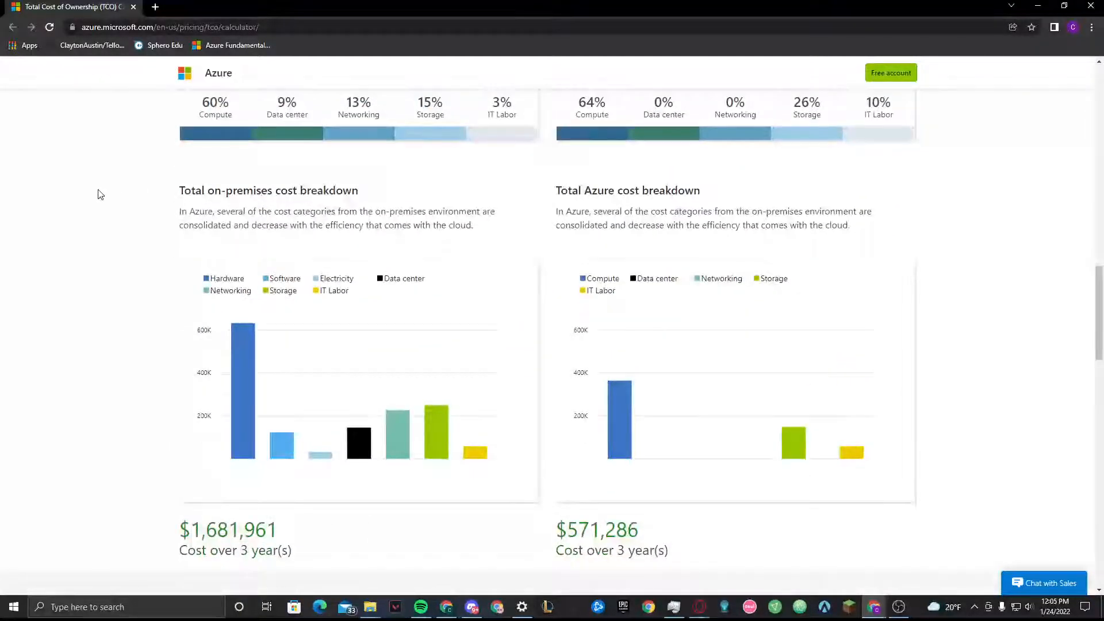
Compare the on-premises and Azure cost breakdown bar charts by category, including their total costs over 3 years.
{"action": "left_click_drag", "start_coordinate": [207, 186], "coordinate": [786, 192]}
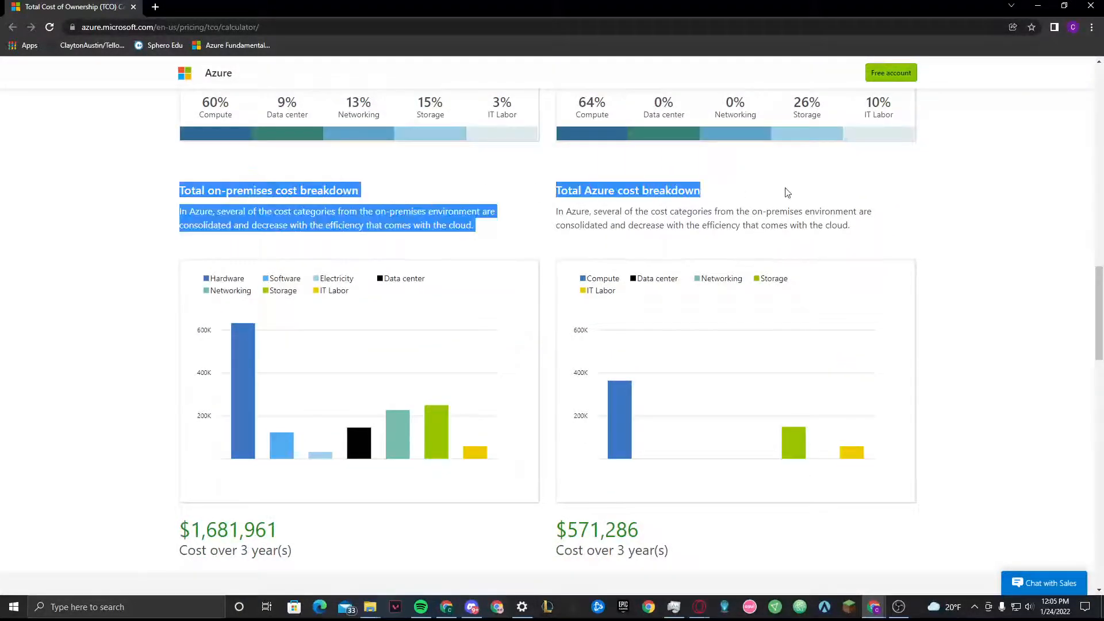
{"action": "left_click", "coordinate": [865, 202]}
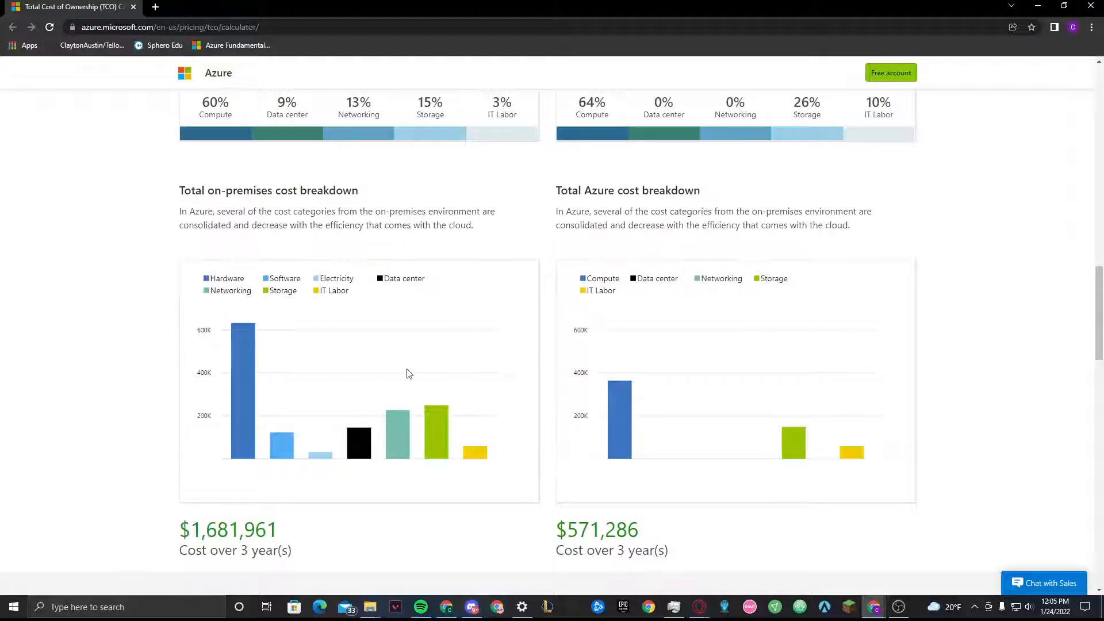
{"action": "scroll", "coordinate": [407, 373], "scroll_direction": "down", "scroll_amount": 2}
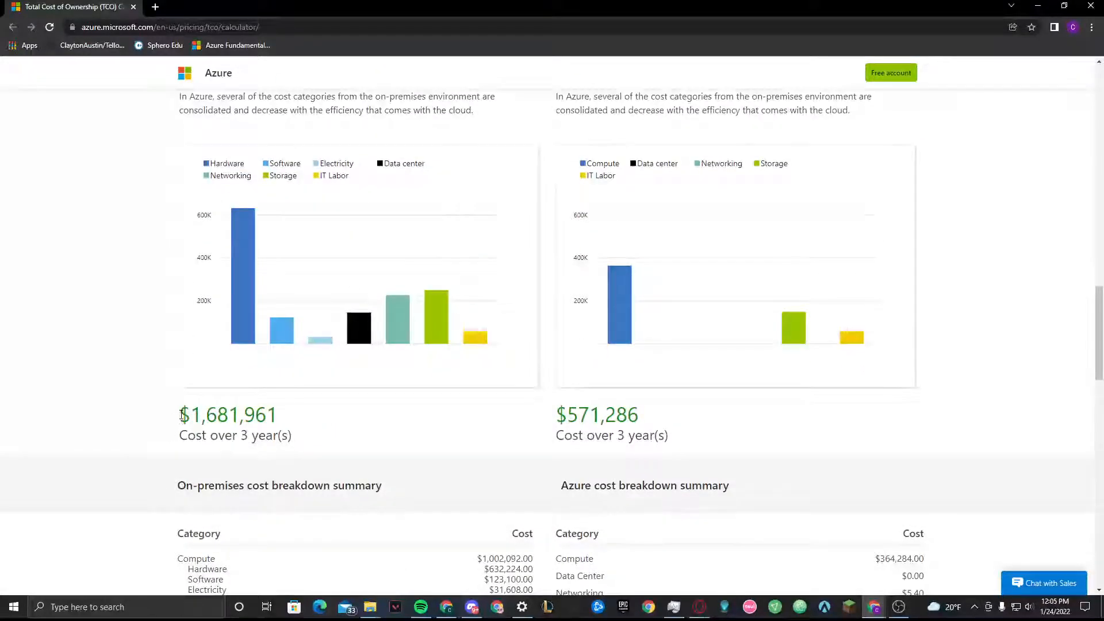
{"action": "left_click_drag", "start_coordinate": [182, 415], "coordinate": [286, 416]}
{"action": "scroll", "coordinate": [286, 412], "scroll_direction": "up", "scroll_amount": 3}
{"action": "scroll", "coordinate": [286, 411], "scroll_direction": "down", "scroll_amount": 4}
{"action": "left_click", "coordinate": [562, 362]}
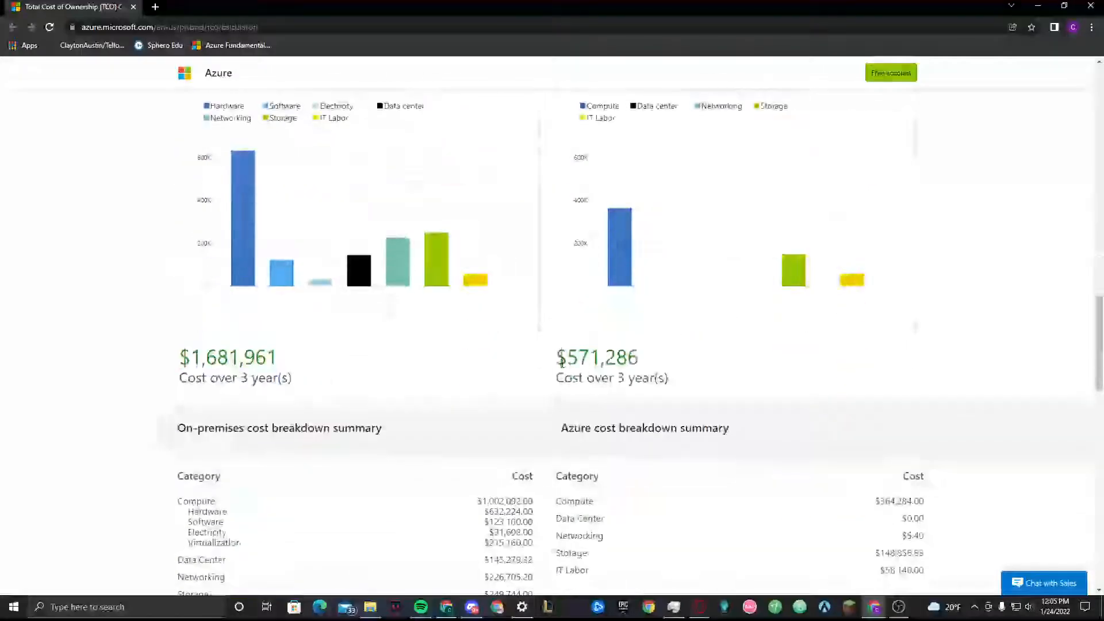
{"action": "left_click_drag", "start_coordinate": [562, 362], "coordinate": [655, 354]}
{"action": "scroll", "coordinate": [655, 357], "scroll_direction": "up", "scroll_amount": 3}
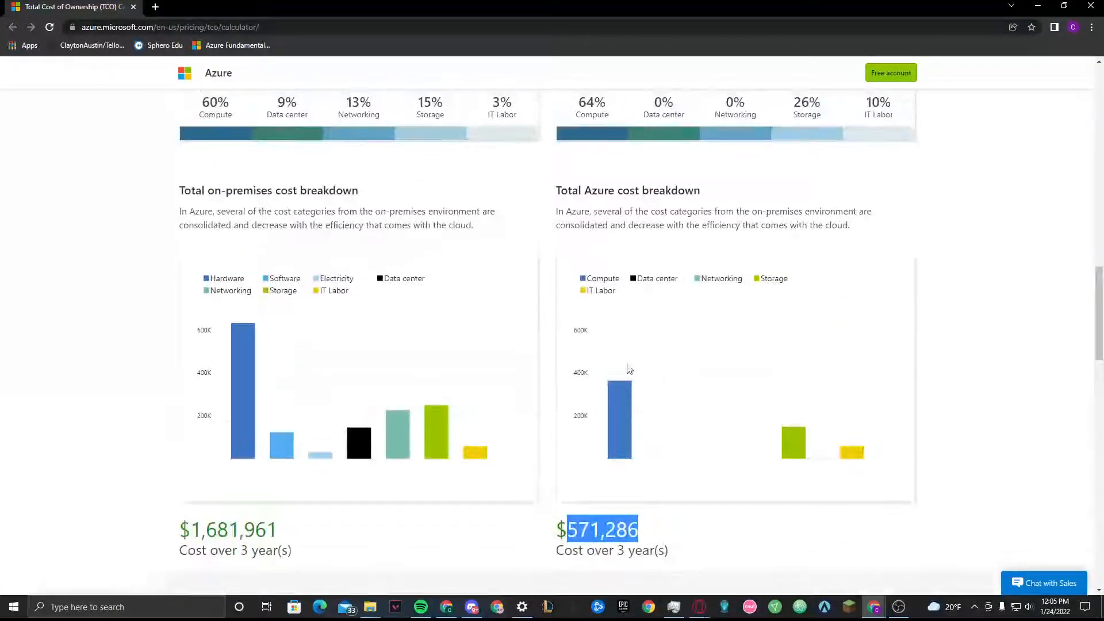
{"action": "scroll", "coordinate": [546, 249], "scroll_direction": "down", "scroll_amount": 3}
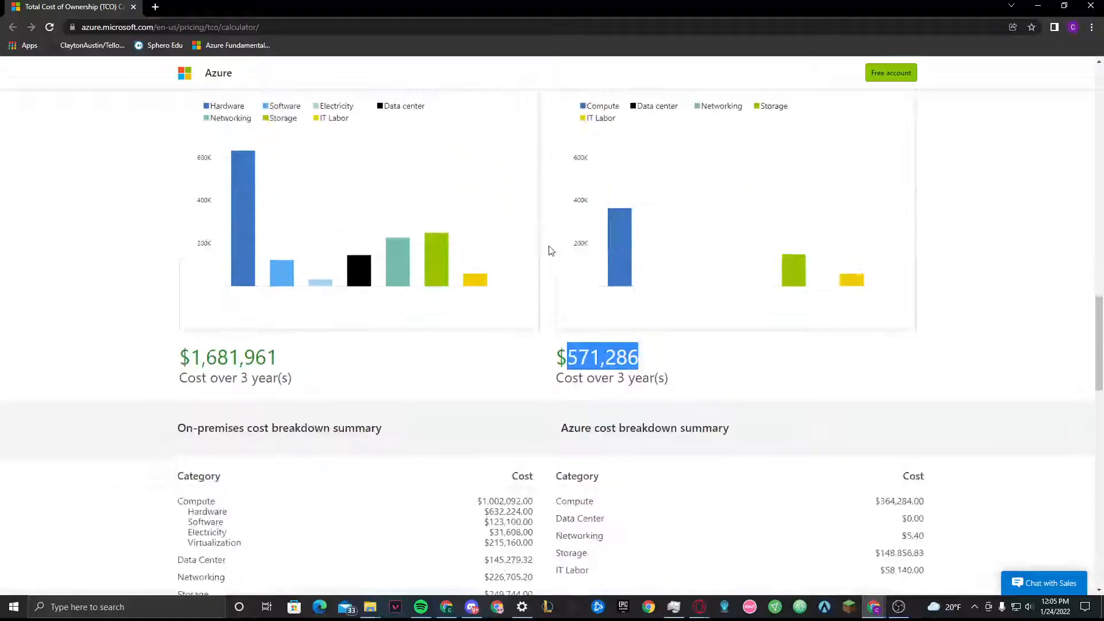
Examine the on-premises and Azure cost breakdown summary tables by category, followed by the estimated cost sections and total savings.
{"action": "scroll", "coordinate": [551, 250], "scroll_direction": "down", "scroll_amount": 3}
{"action": "left_click", "coordinate": [232, 181]}
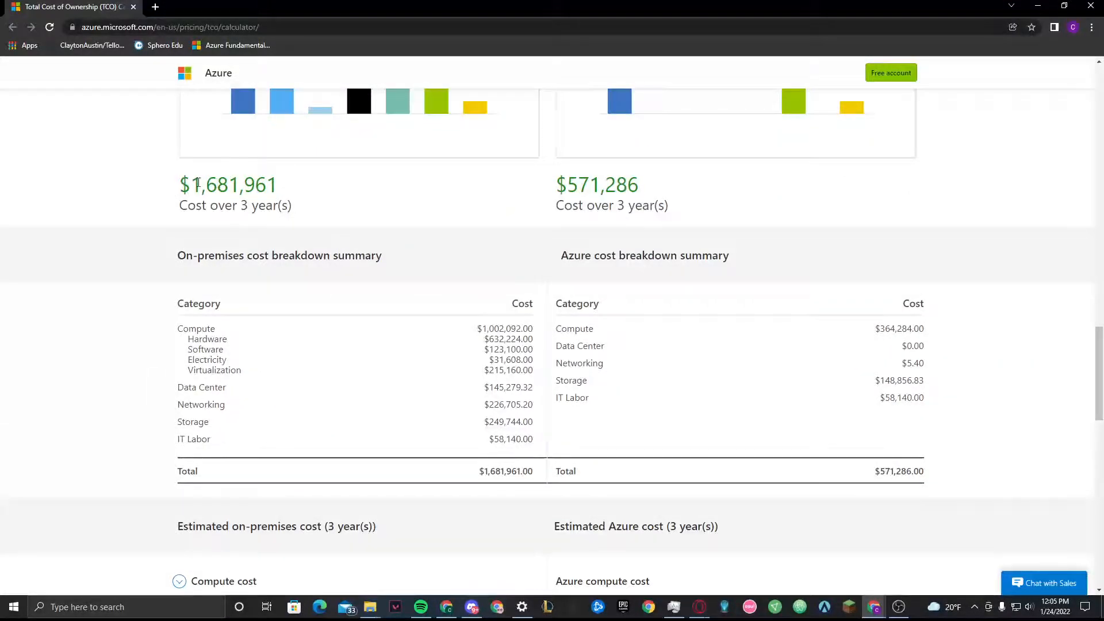
{"action": "left_click_drag", "start_coordinate": [198, 183], "coordinate": [291, 169]}
{"action": "left_click_drag", "start_coordinate": [576, 170], "coordinate": [648, 182]}
{"action": "left_click", "coordinate": [379, 200]}
{"action": "scroll", "coordinate": [380, 201], "scroll_direction": "down", "scroll_amount": 2}
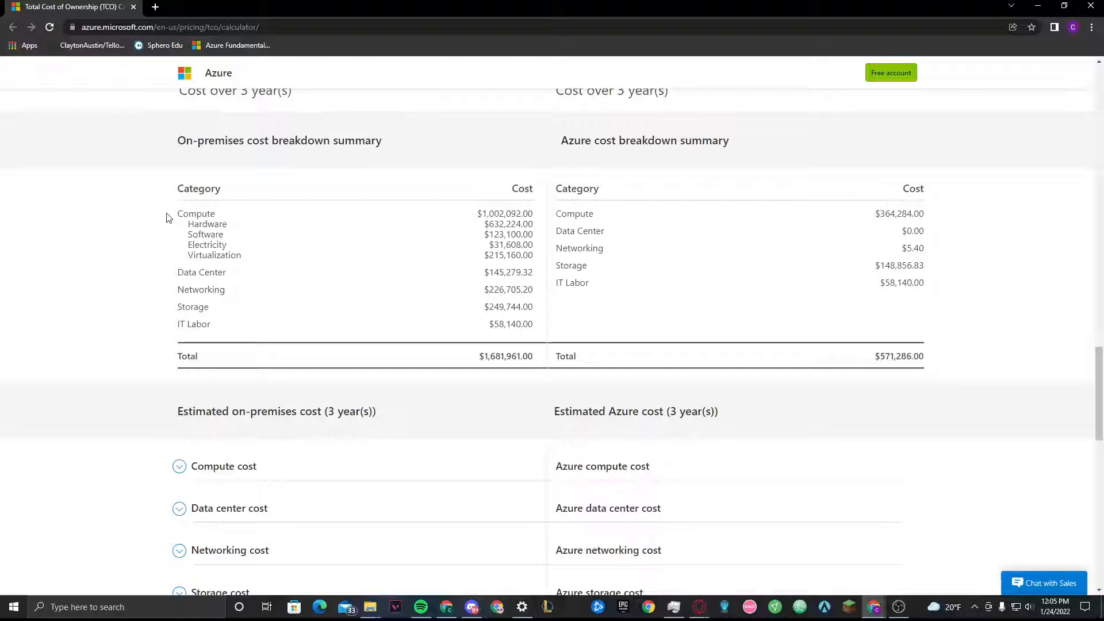
{"action": "left_click_drag", "start_coordinate": [163, 192], "coordinate": [914, 374]}
{"action": "scroll", "coordinate": [913, 371], "scroll_direction": "down", "scroll_amount": 6}
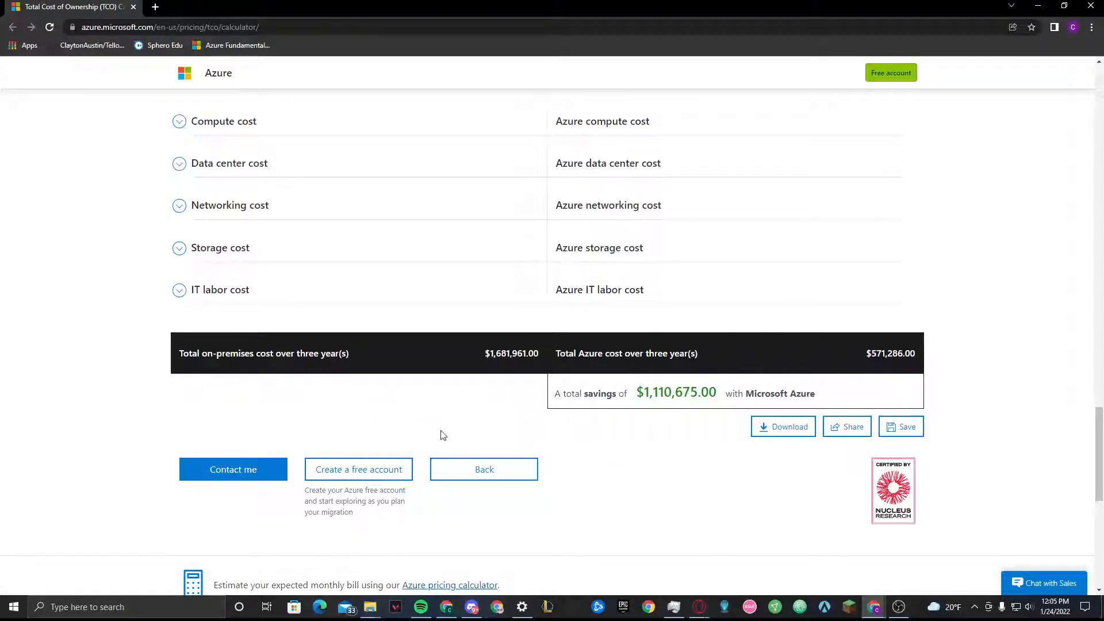
Return to the headline savings estimate and re-examine the 3-year chart of total on-premises versus Azure cost.
{"action": "scroll", "coordinate": [934, 342], "scroll_direction": "up", "scroll_amount": 1}
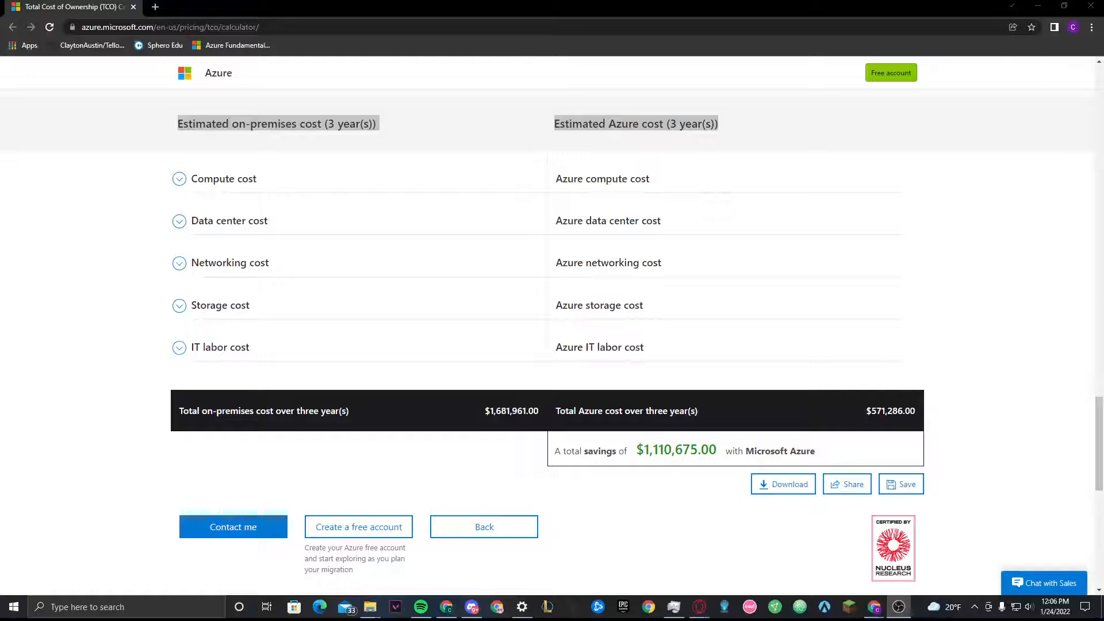
{"action": "scroll", "coordinate": [451, 253], "scroll_direction": "up", "scroll_amount": 15}
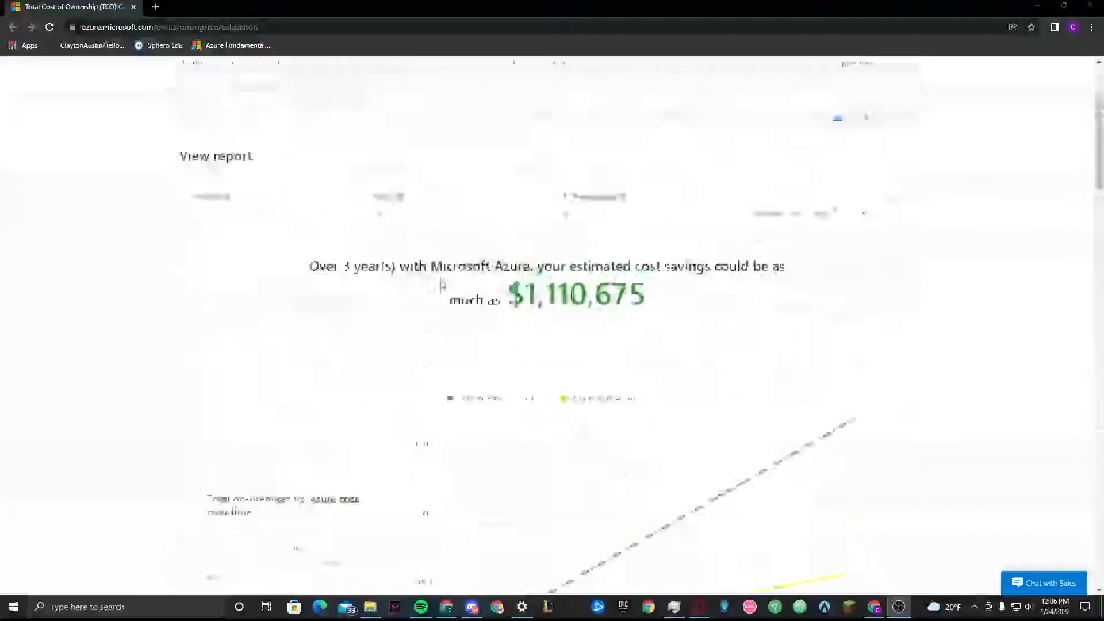
{"action": "scroll", "coordinate": [441, 296], "scroll_direction": "down", "scroll_amount": 5}
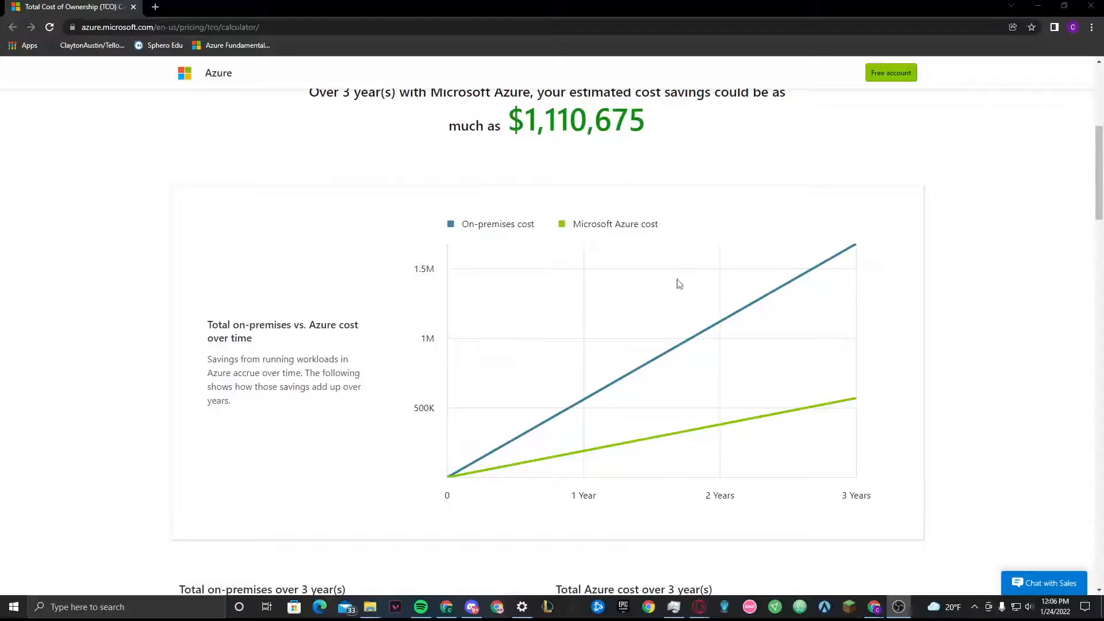
{"action": "scroll", "coordinate": [756, 198], "scroll_direction": "down", "scroll_amount": 3}
{"action": "scroll", "coordinate": [750, 201], "scroll_direction": "up", "scroll_amount": 3}
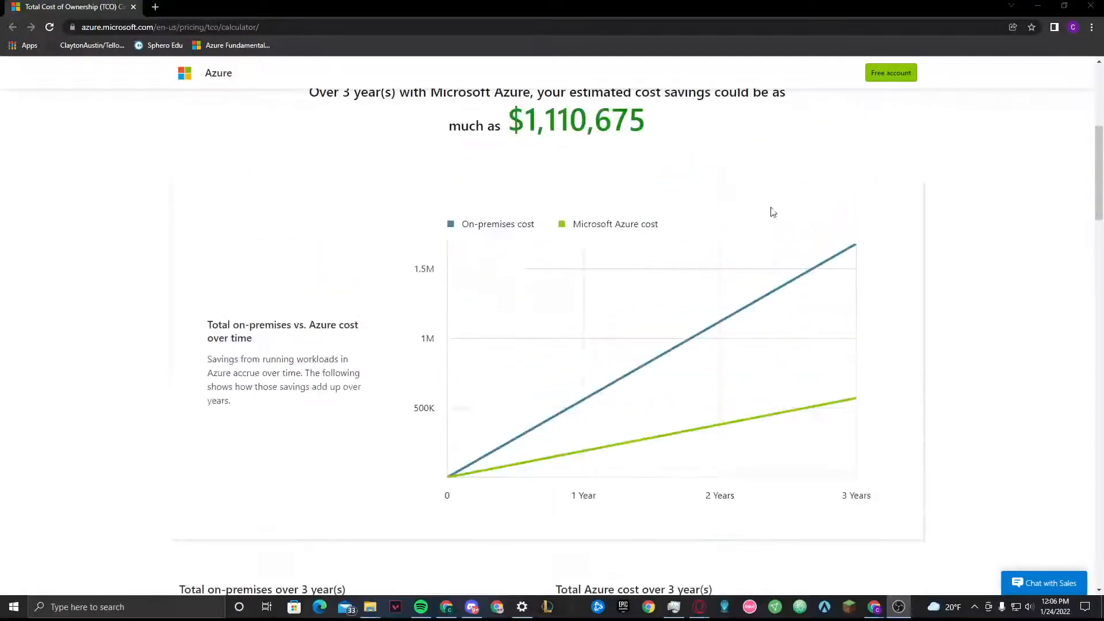
{"action": "scroll", "coordinate": [776, 253], "scroll_direction": "up", "scroll_amount": 6}
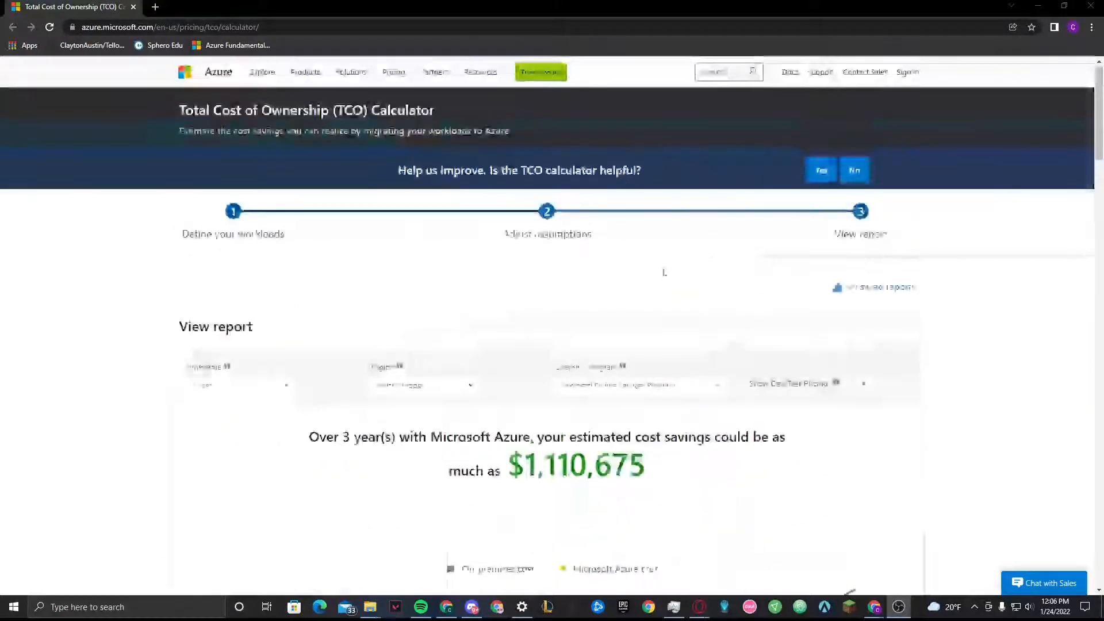
{"action": "scroll", "coordinate": [581, 306], "scroll_direction": "down", "scroll_amount": 3}
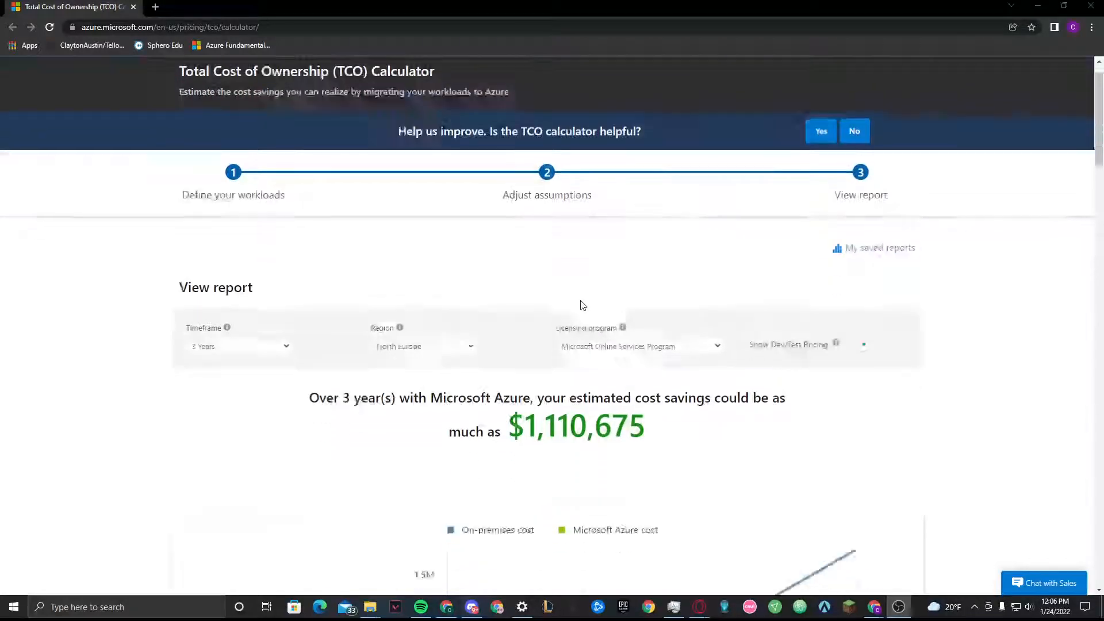
{"action": "scroll", "coordinate": [579, 302], "scroll_direction": "down", "scroll_amount": 4}
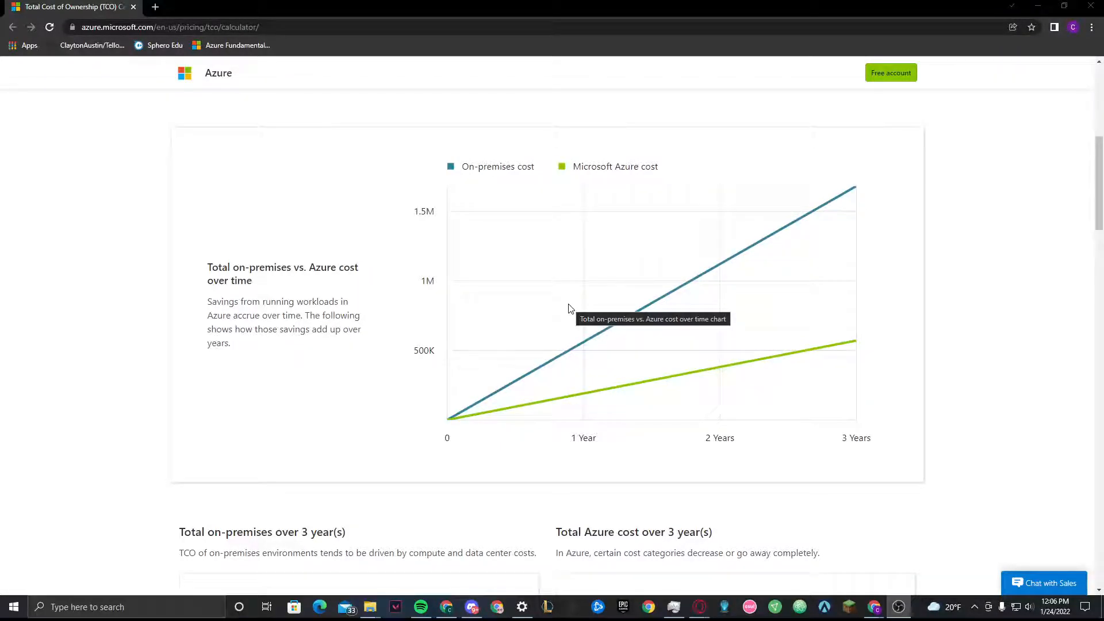
{"action": "scroll", "coordinate": [474, 419], "scroll_direction": "down", "scroll_amount": 3}
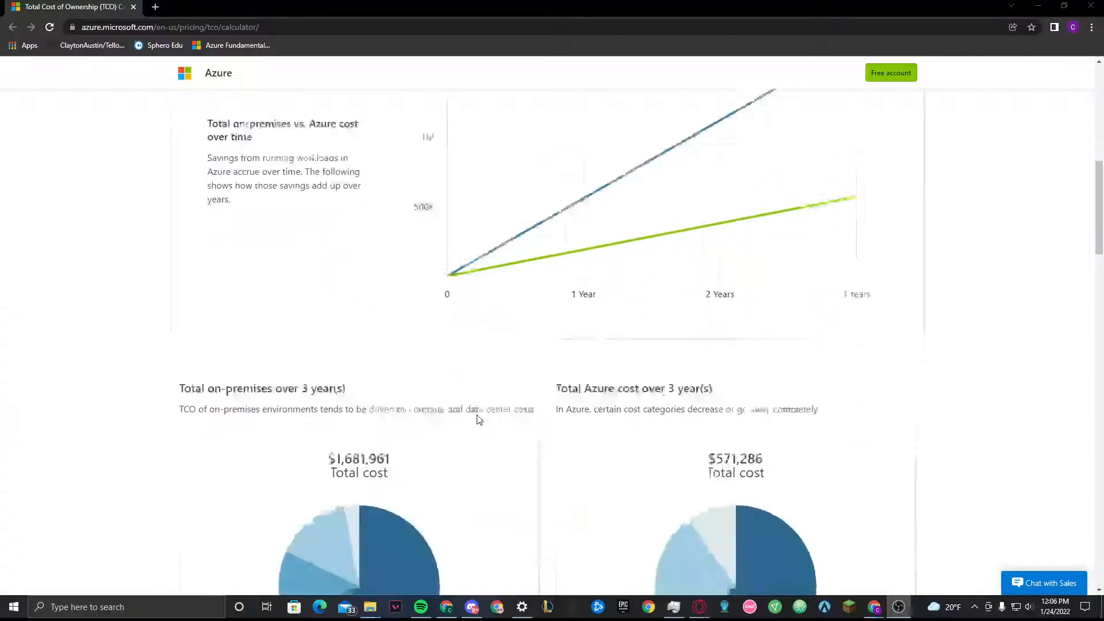
{"action": "scroll", "coordinate": [480, 419], "scroll_direction": "up", "scroll_amount": 6}
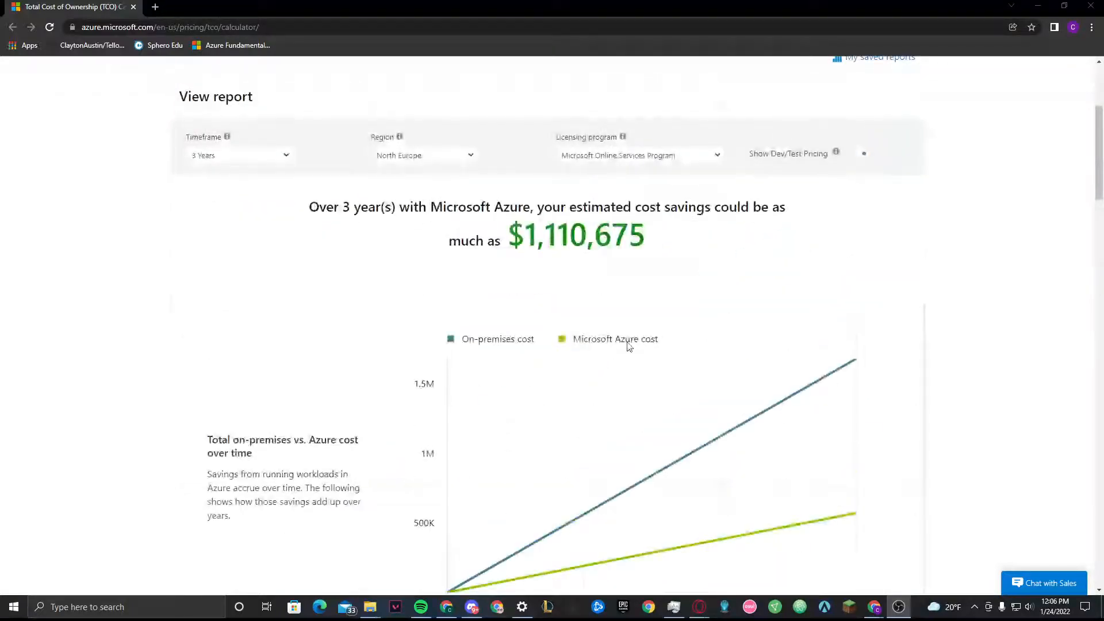
{"action": "left_click", "coordinate": [661, 340]}
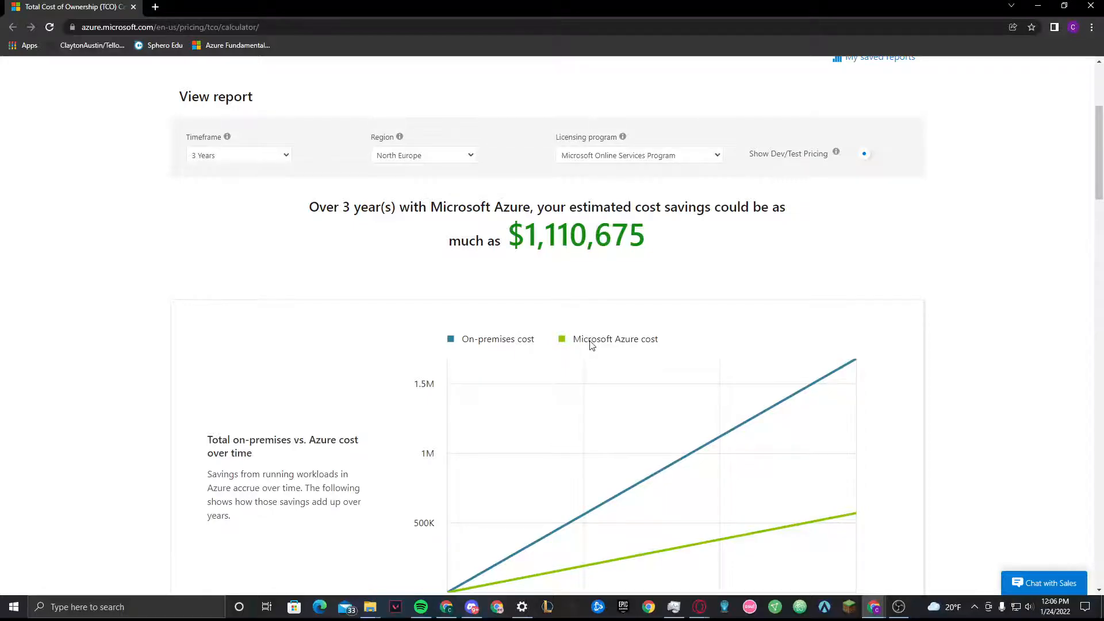
Go through the cost breakdowns once more, down to the total savings and the download, share and save options.
{"action": "scroll", "coordinate": [357, 419], "scroll_direction": "down", "scroll_amount": 12}
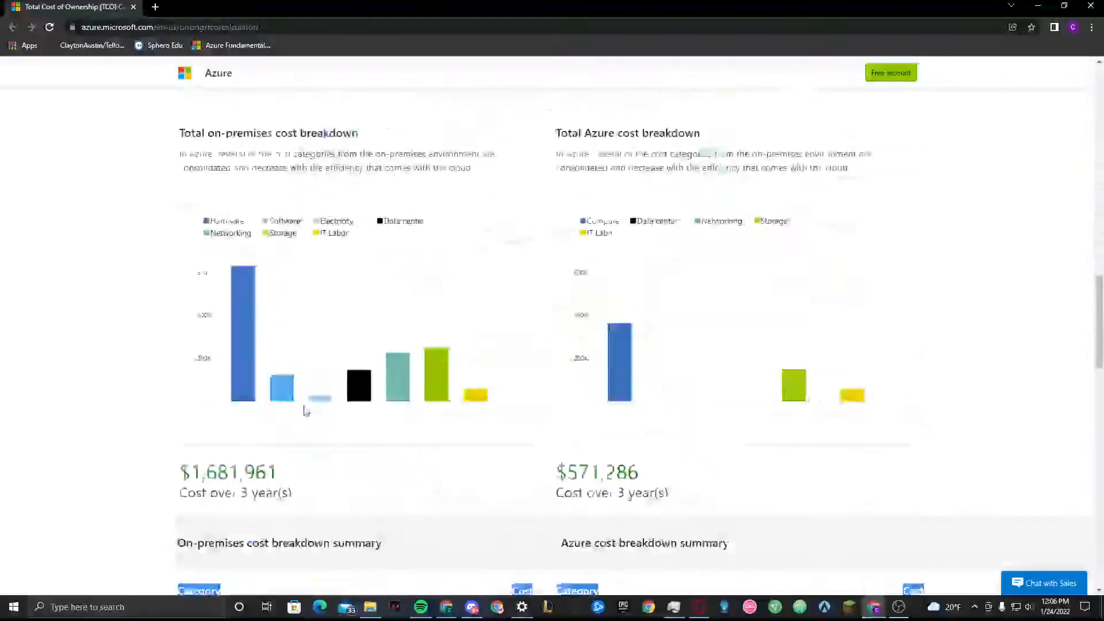
{"action": "scroll", "coordinate": [305, 410], "scroll_direction": "down", "scroll_amount": 9}
{"action": "scroll", "coordinate": [31, 356], "scroll_direction": "up", "scroll_amount": 1}
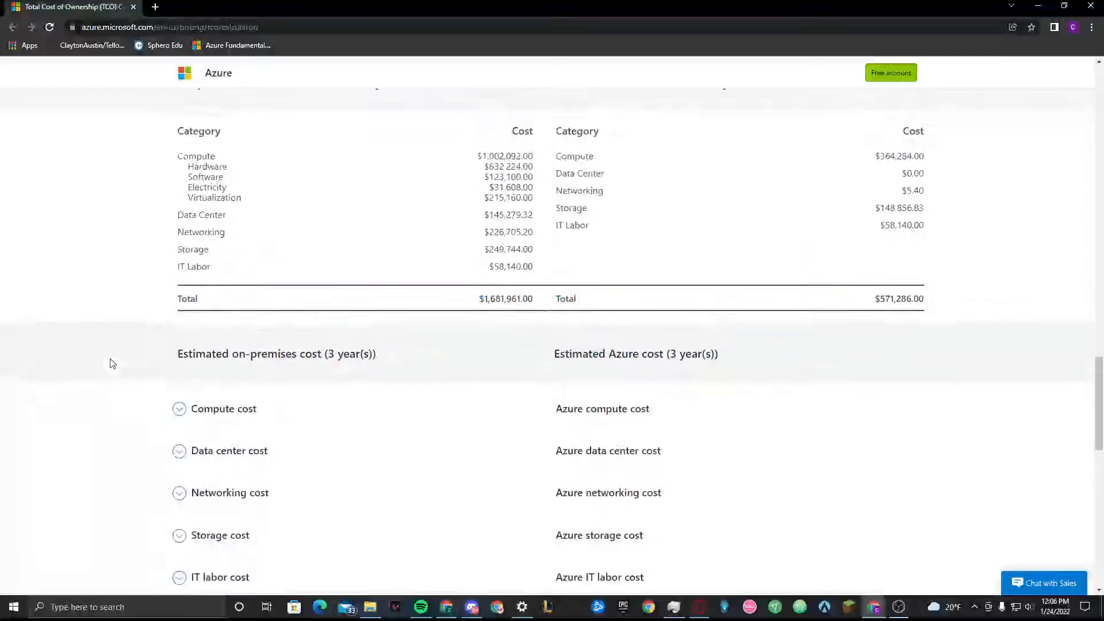
{"action": "scroll", "coordinate": [108, 362], "scroll_direction": "down", "scroll_amount": 6}
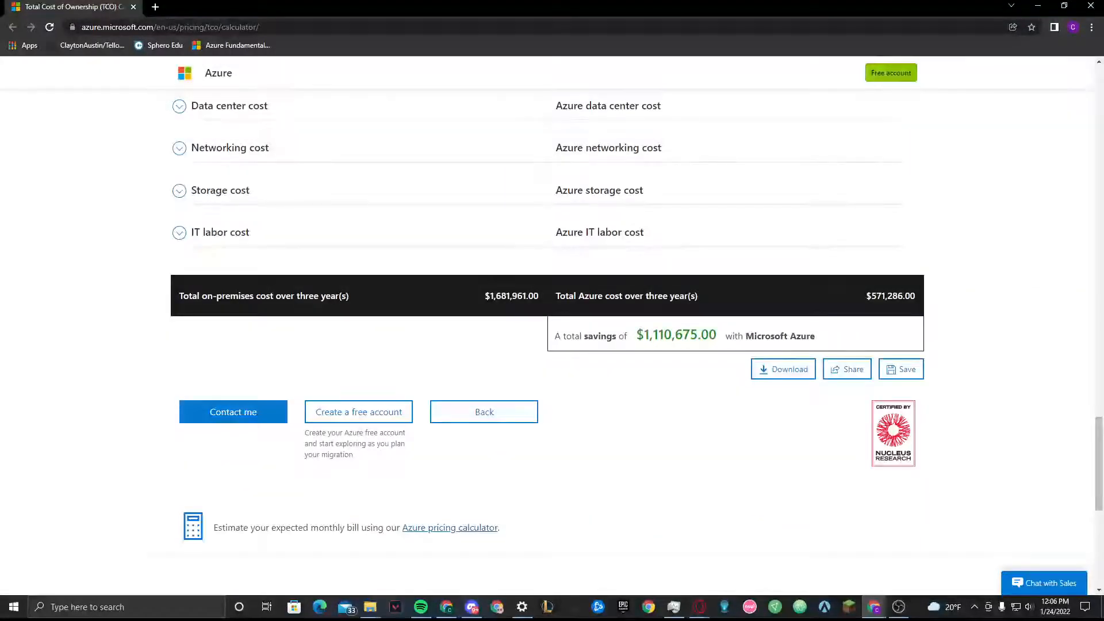